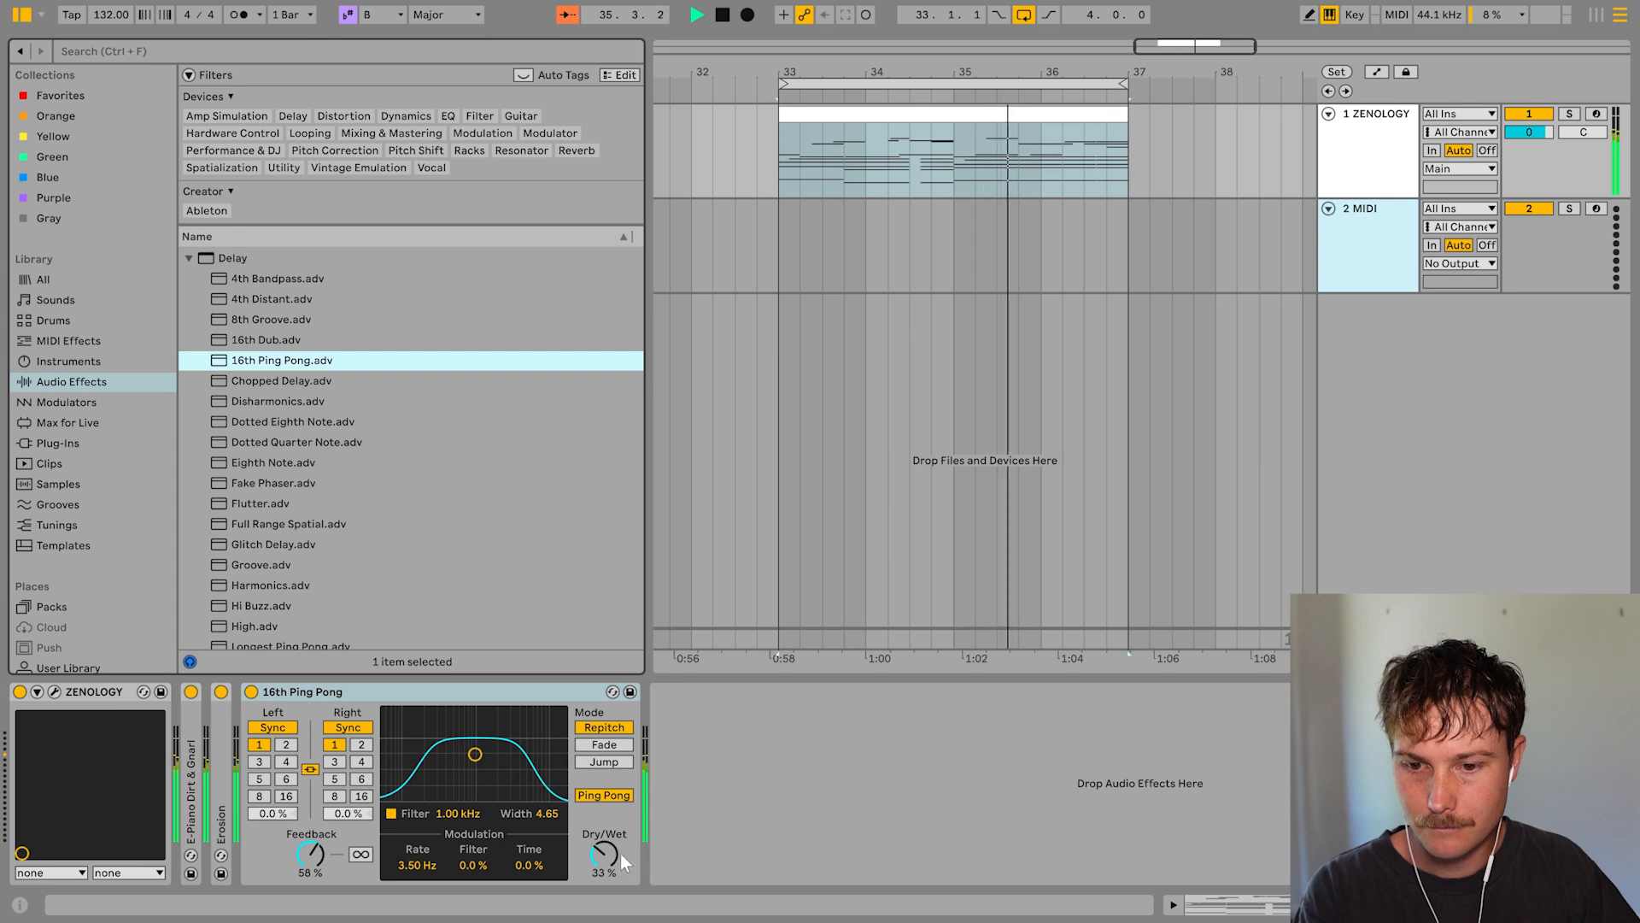
# - Turn off Ping Pong mode on the 16th Ping Pong delay
pyautogui.click(602, 794)
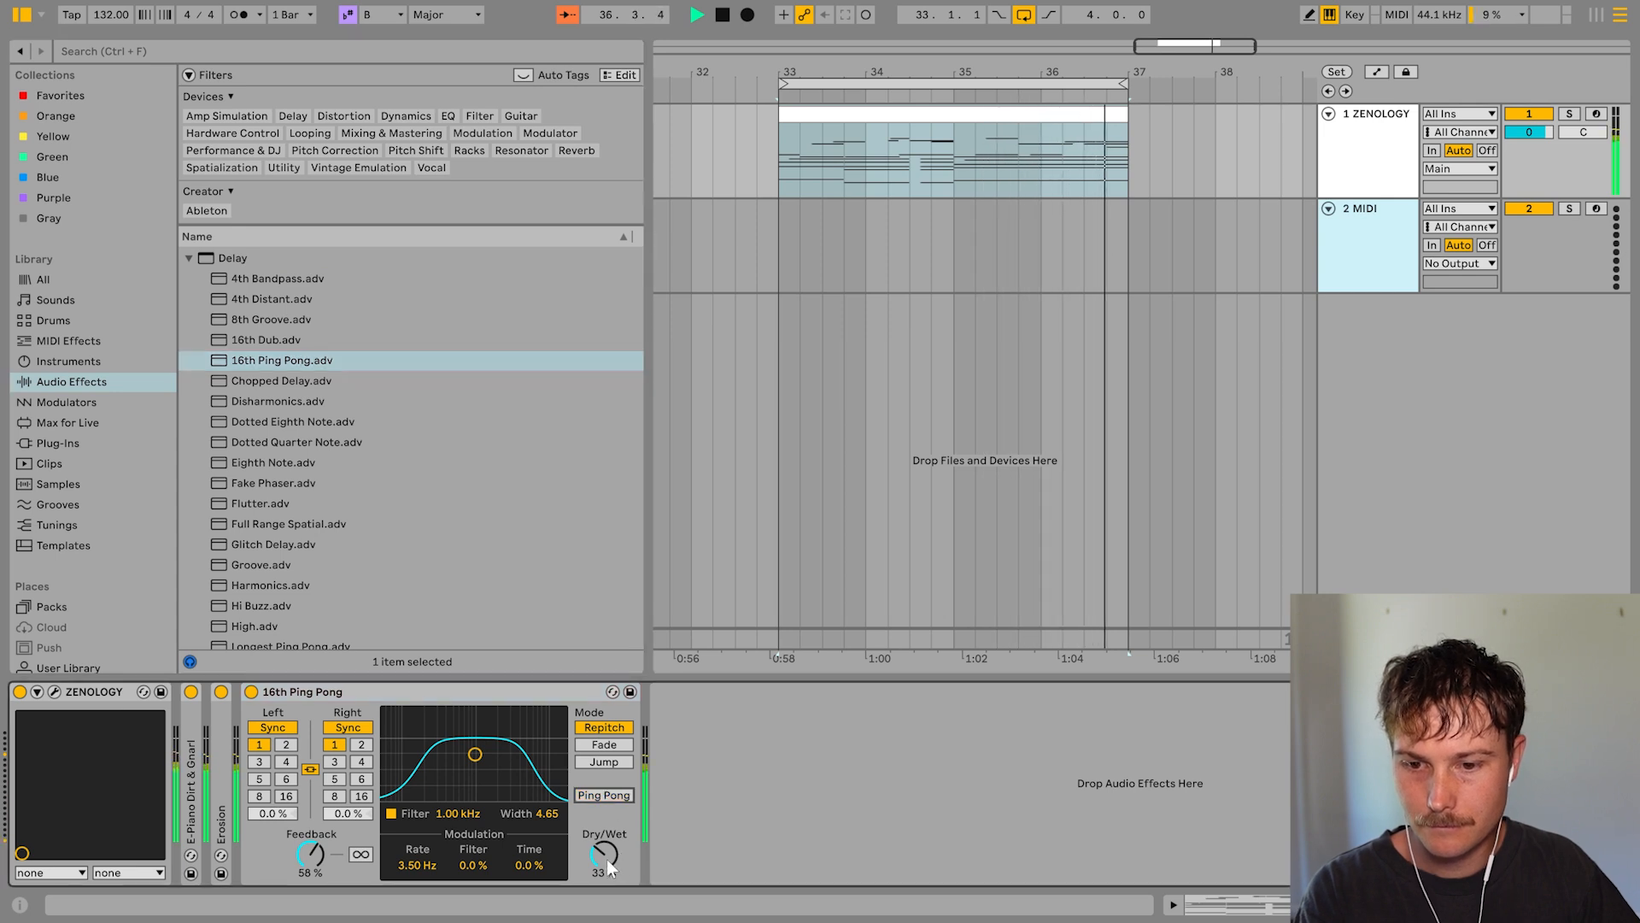
# - Paste the copied melody notes at position 35.2.1 in the second ZENOLOGY track's clip
pyautogui.click(1041, 407)
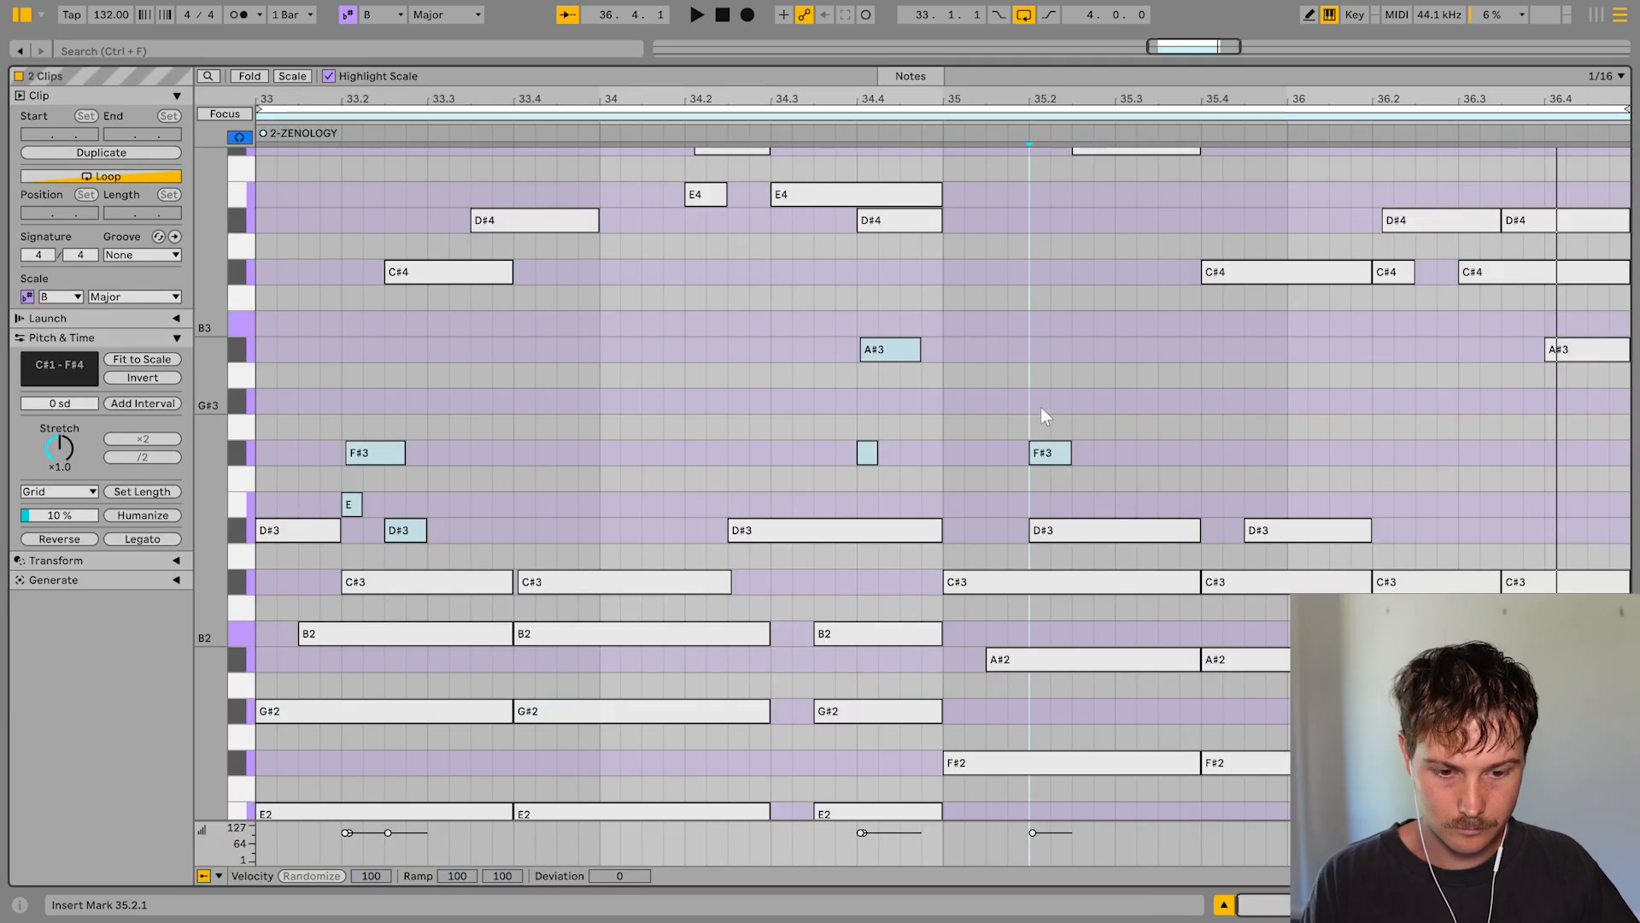
pyautogui.hotkey('ctrl', 'v')
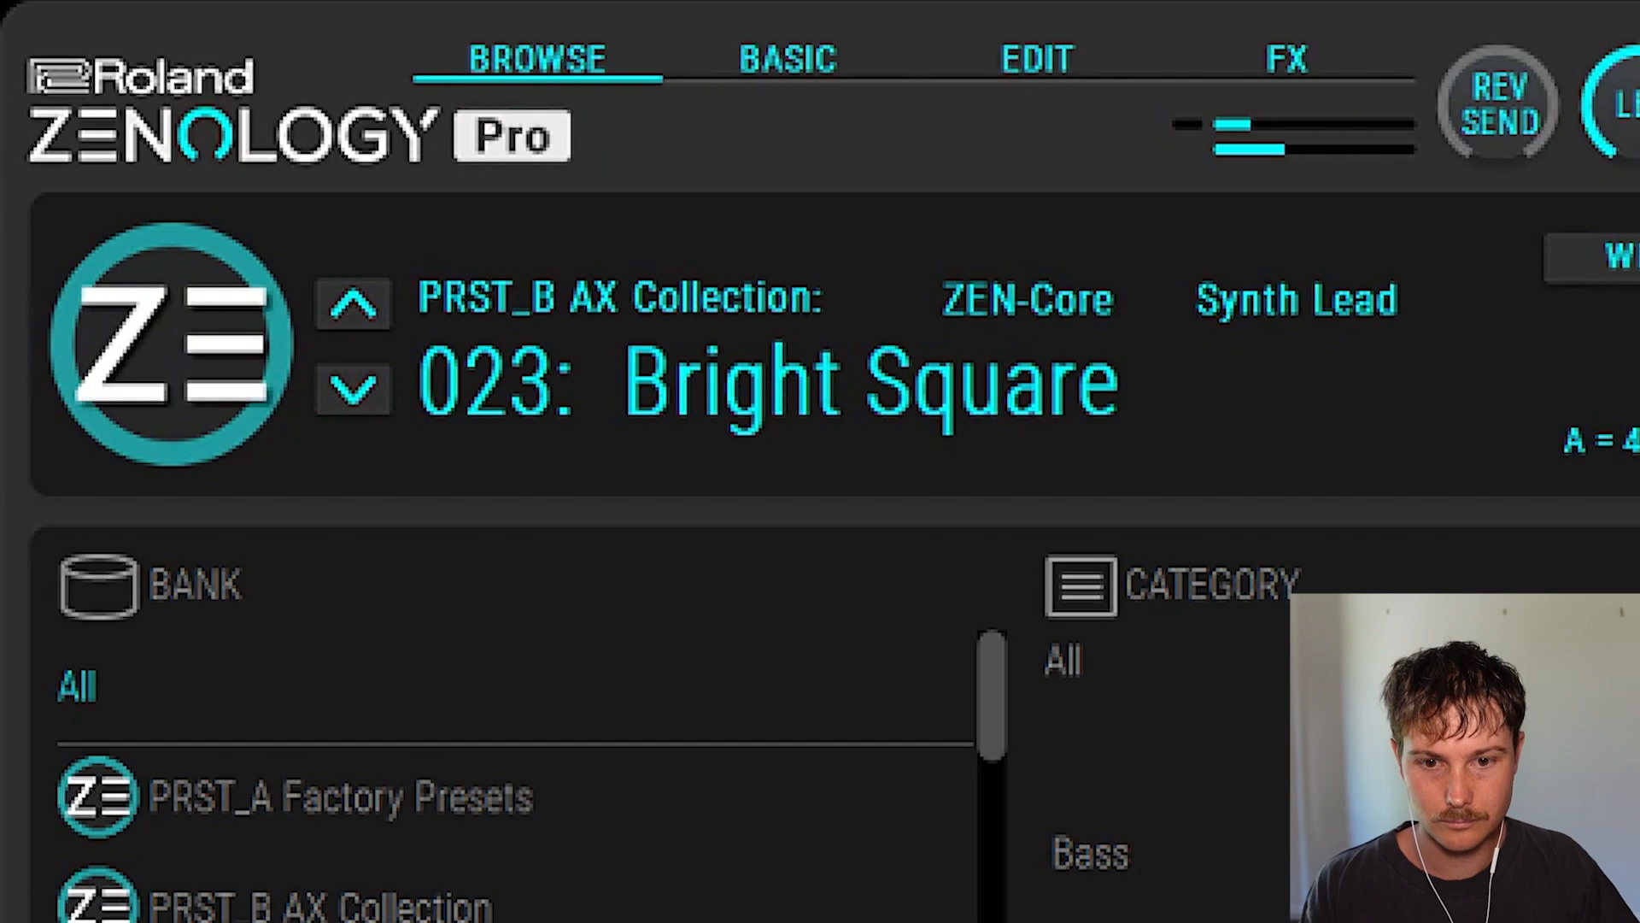
# - Audition several Synth Lead presets in ZENOLOGY, load 0023: Bright Square and close the plug-in window
pyautogui.click(943, 601)
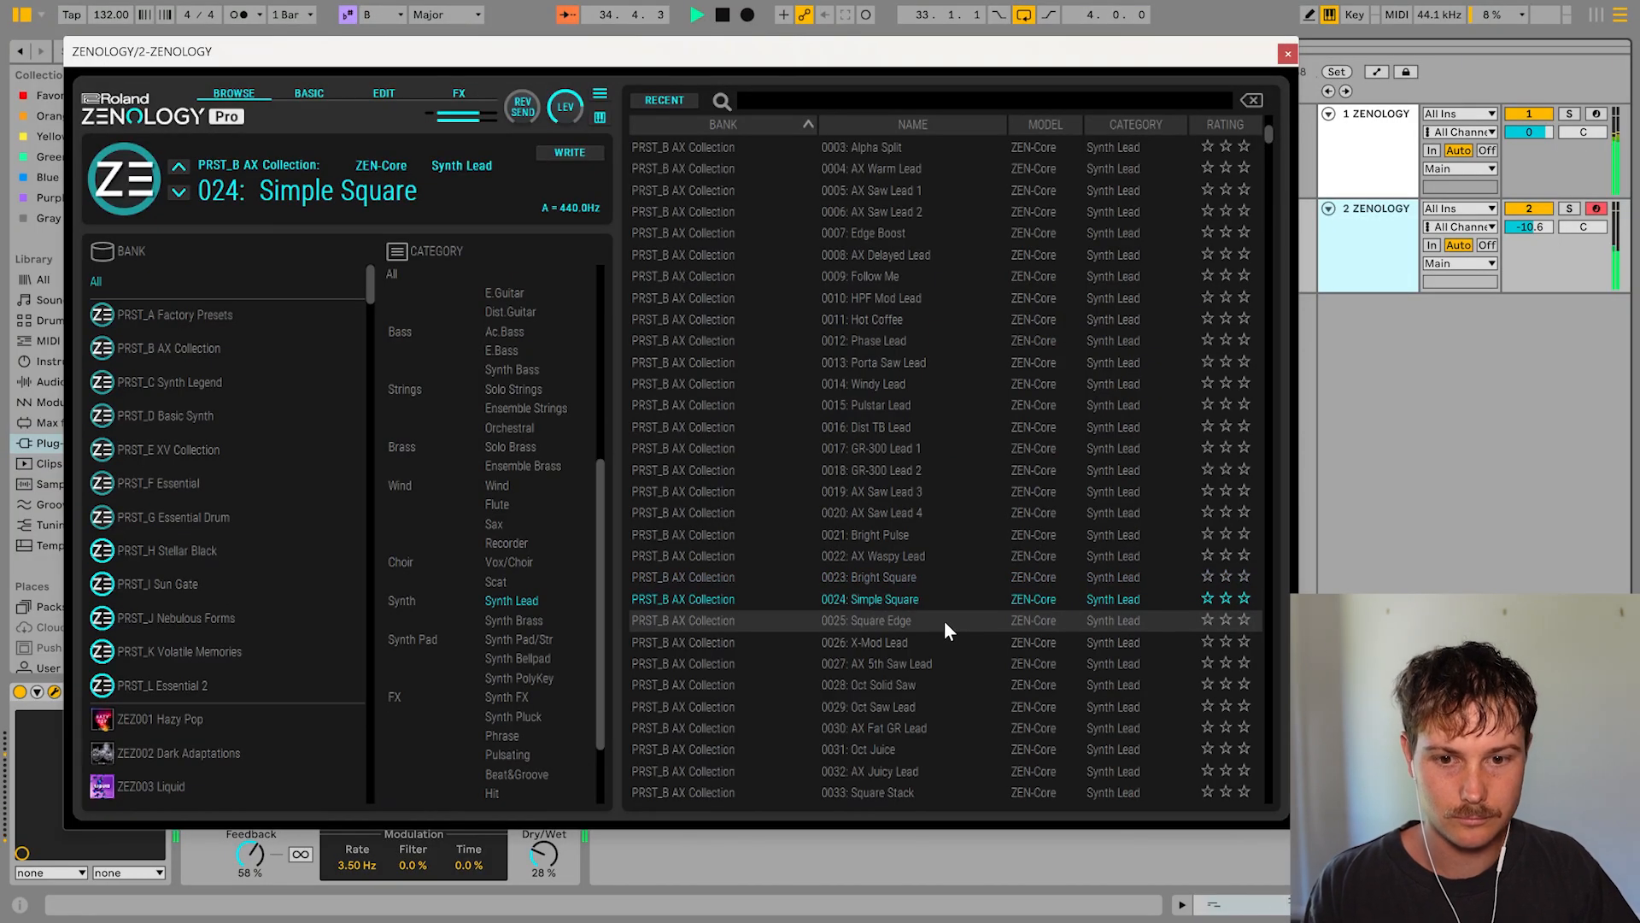
pyautogui.click(945, 620)
pyautogui.click(952, 577)
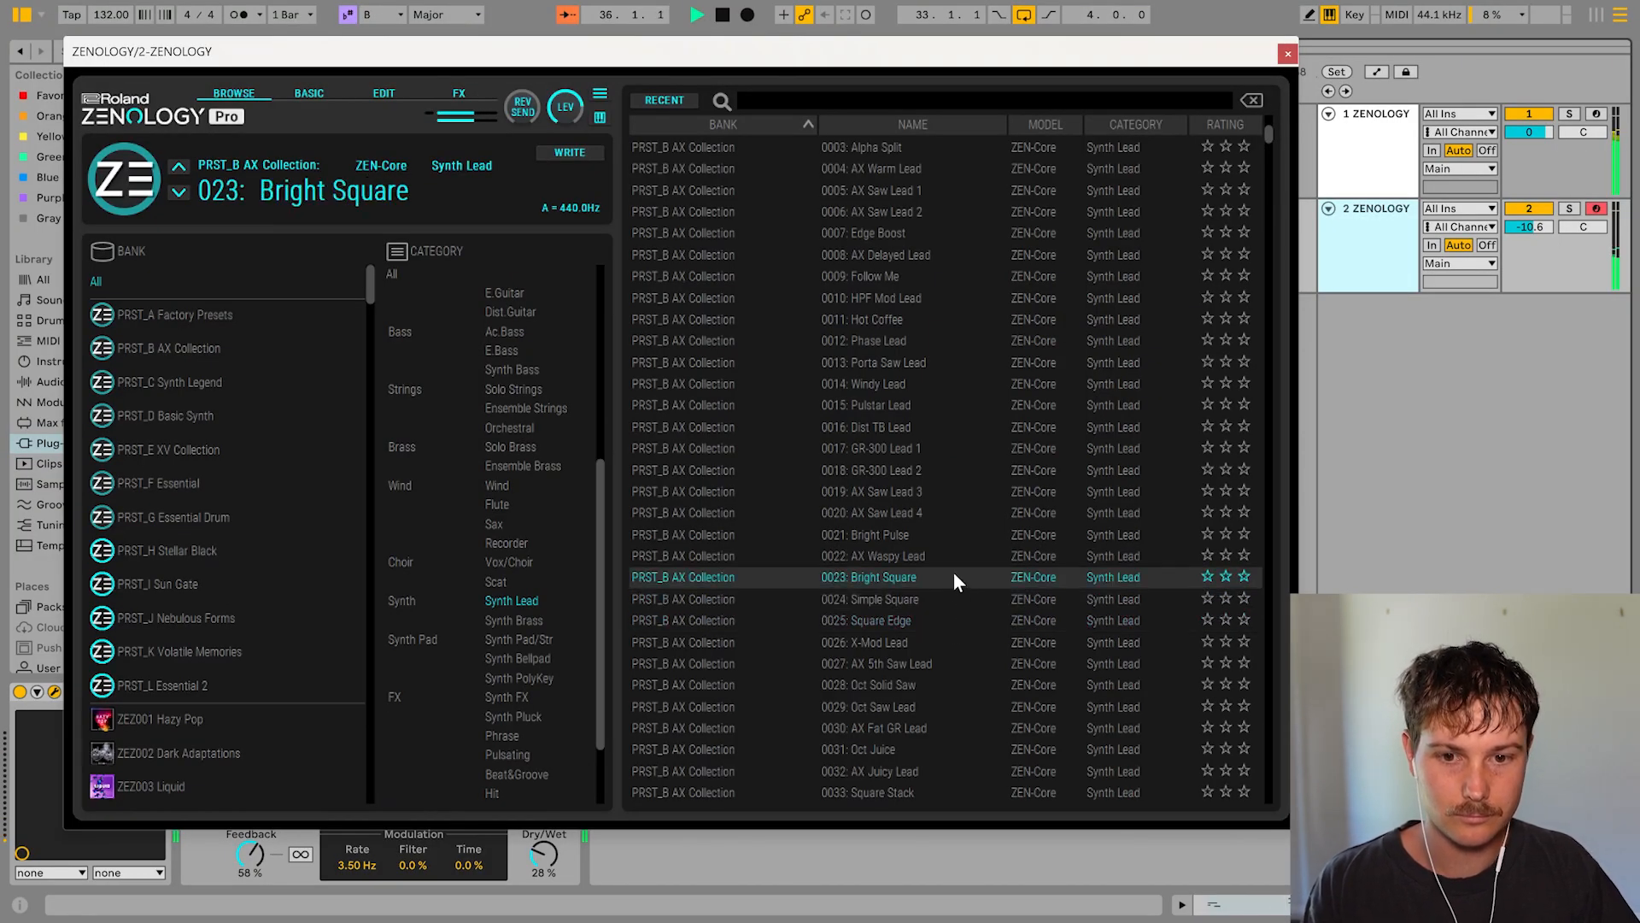
pyautogui.click(967, 557)
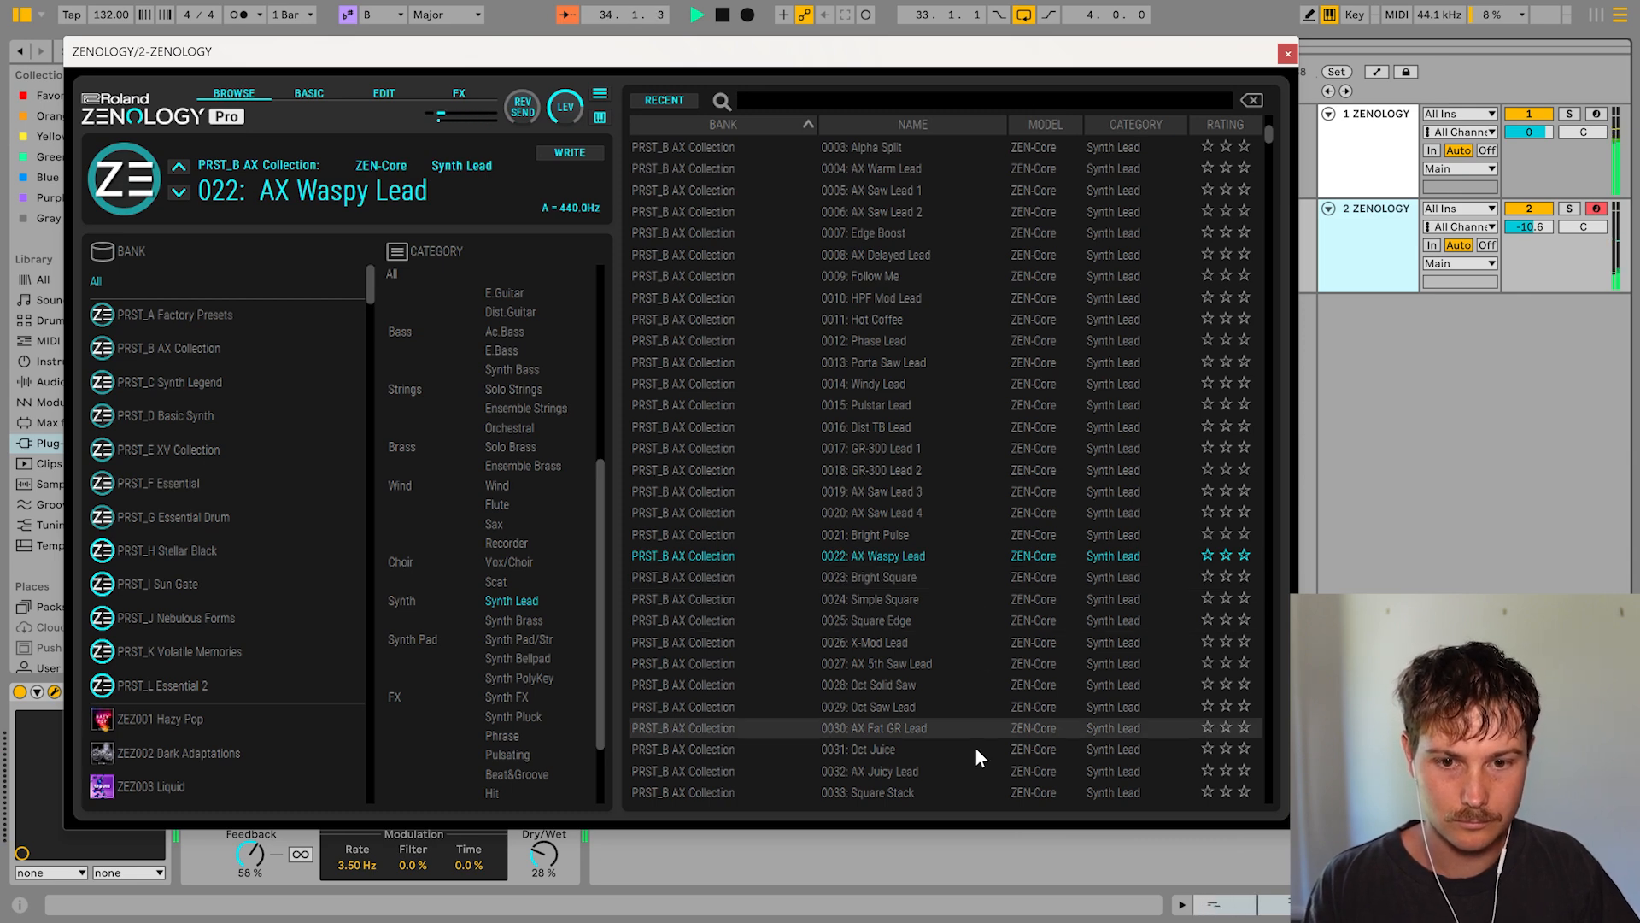
pyautogui.click(941, 792)
pyautogui.click(951, 576)
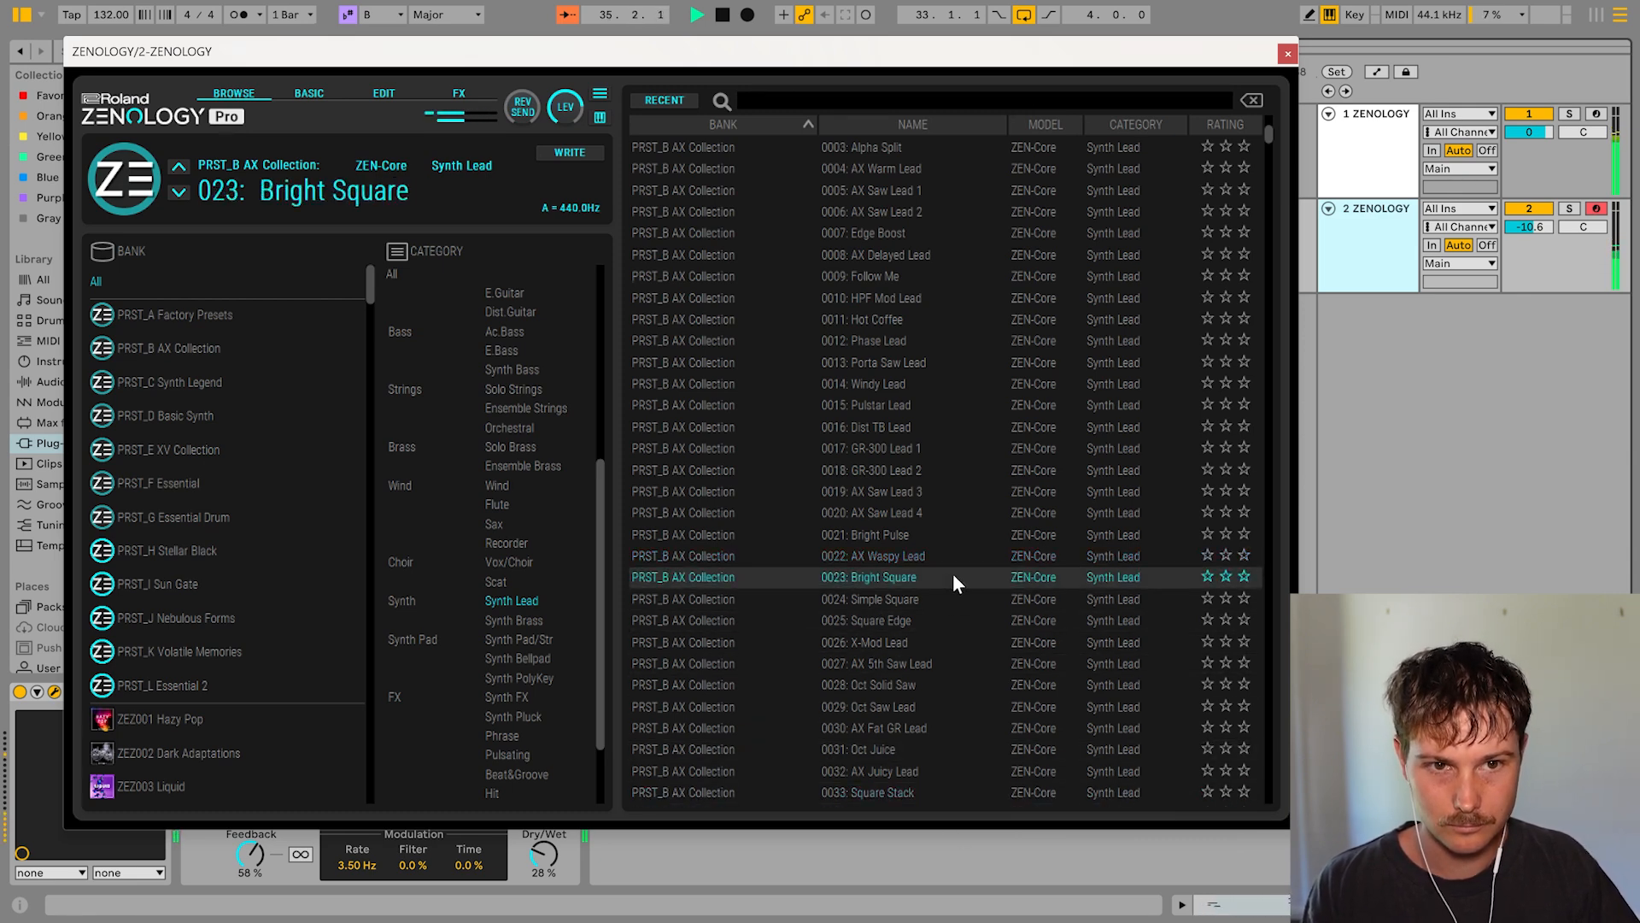
pyautogui.click(1288, 54)
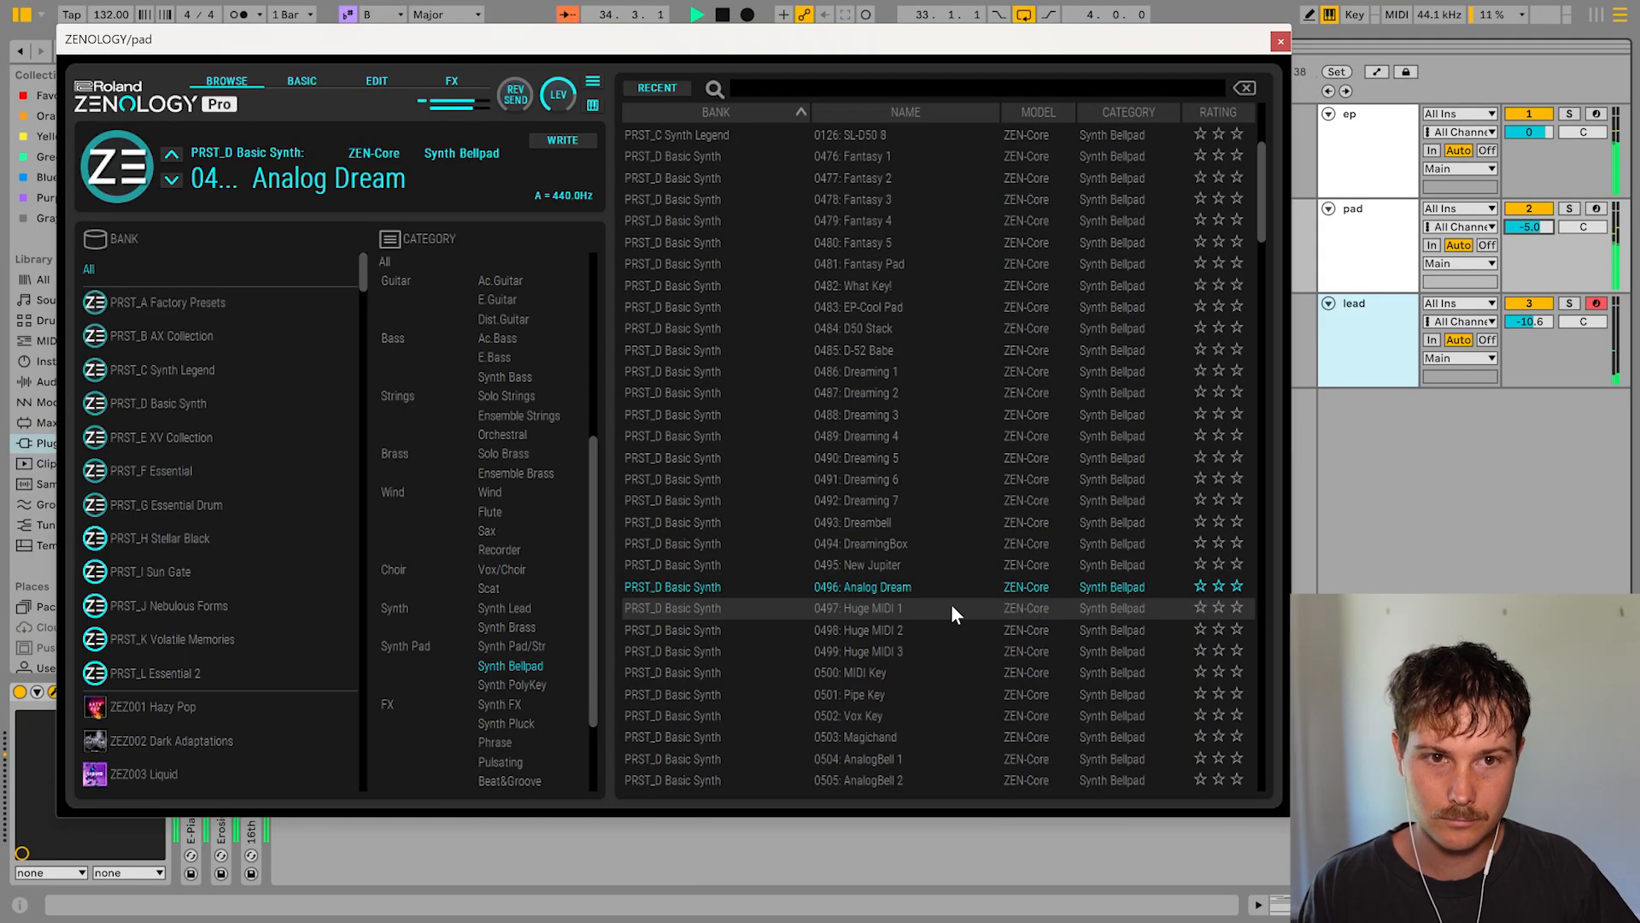
# - Close the pad track's ZENOLOGY window and switch on its 16th Ping Pong delay
pyautogui.click(1281, 41)
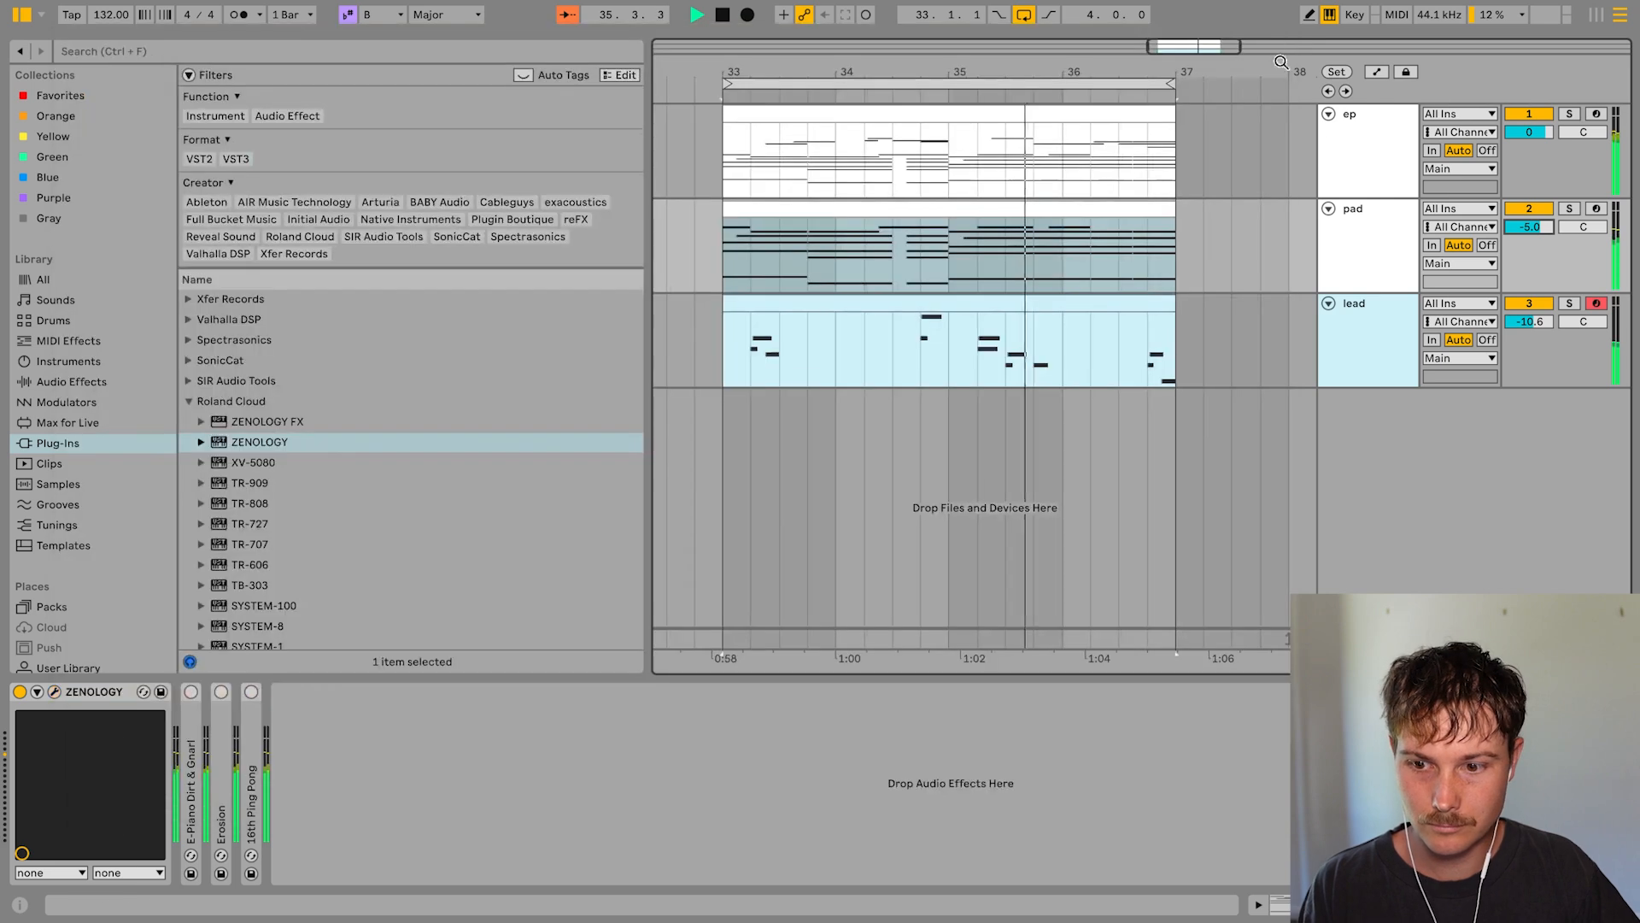
pyautogui.click(251, 691)
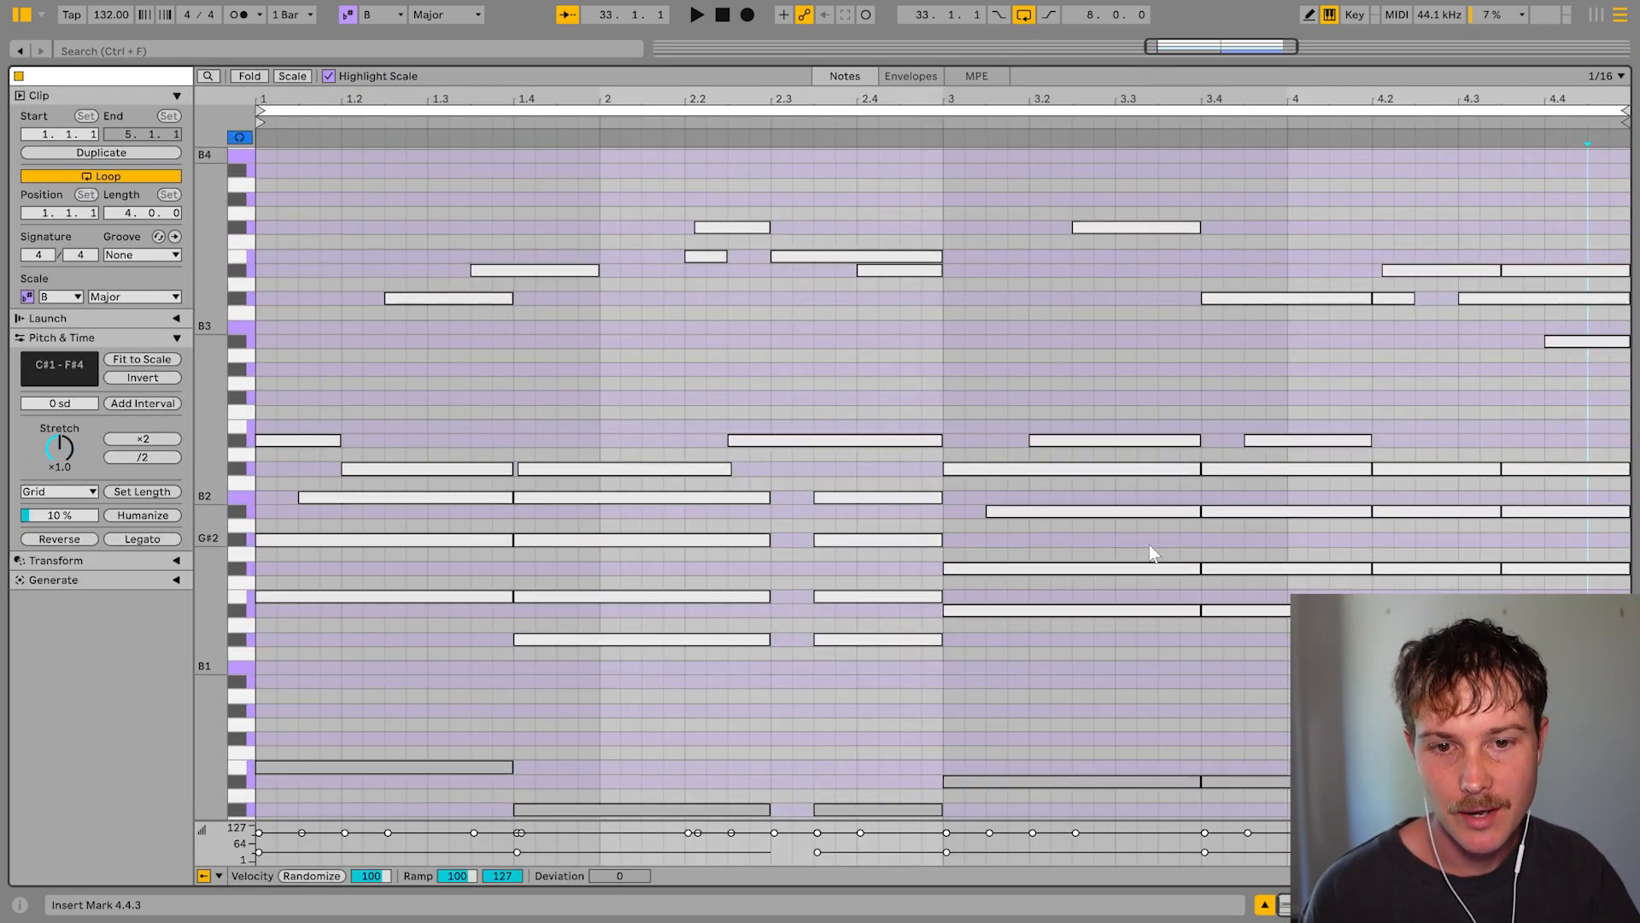
pyautogui.click(303, 277)
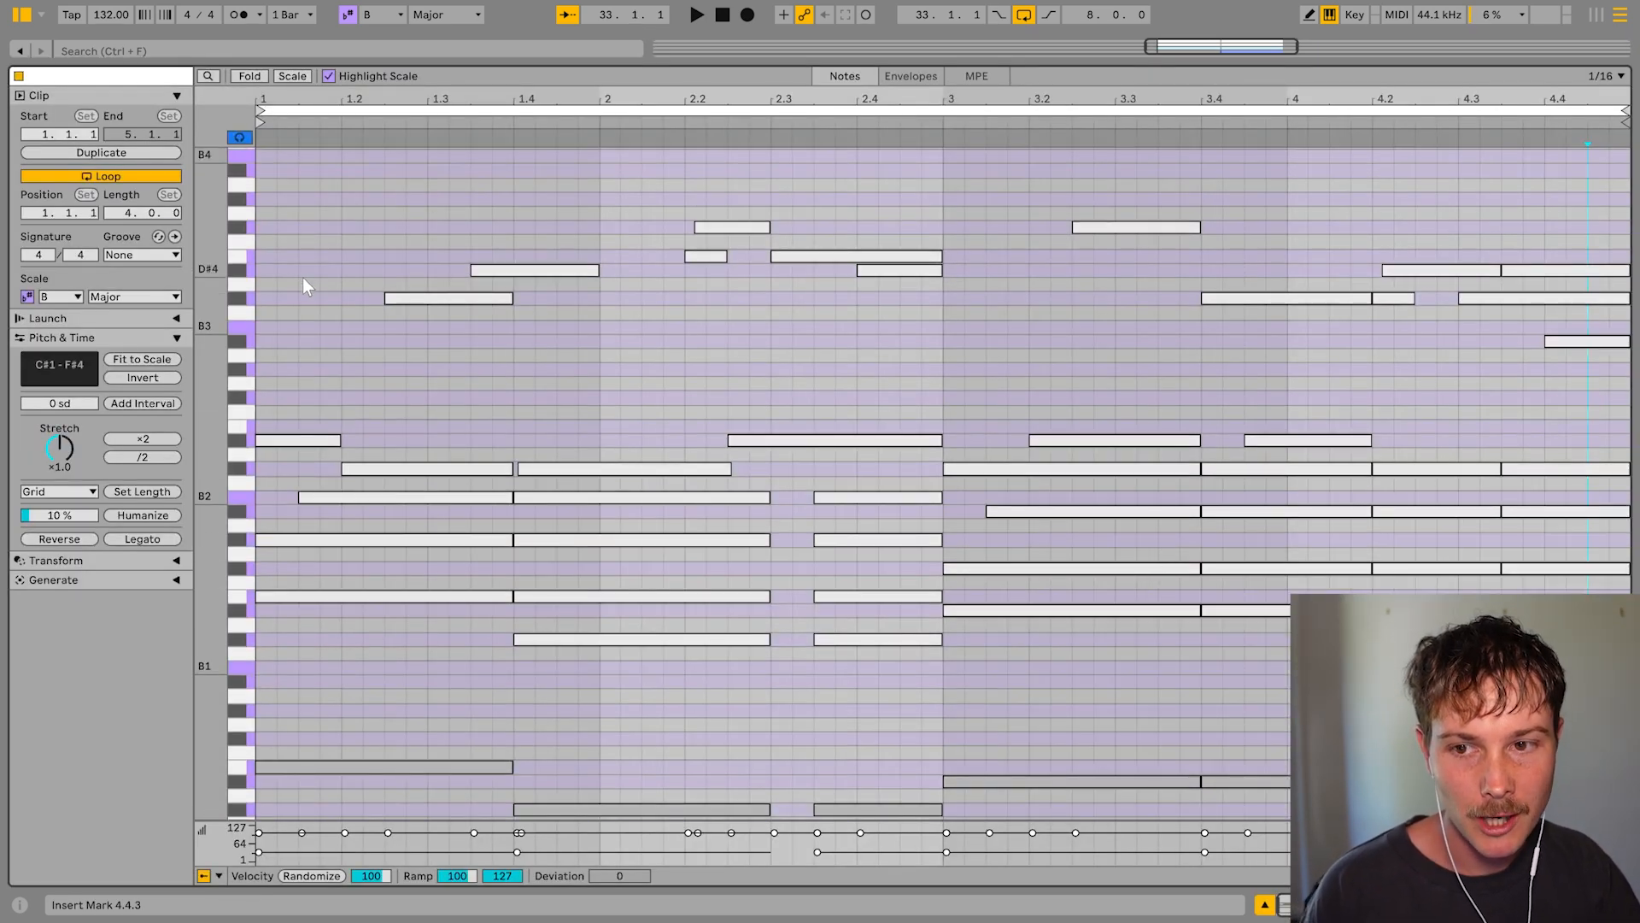
pyautogui.click(964, 350)
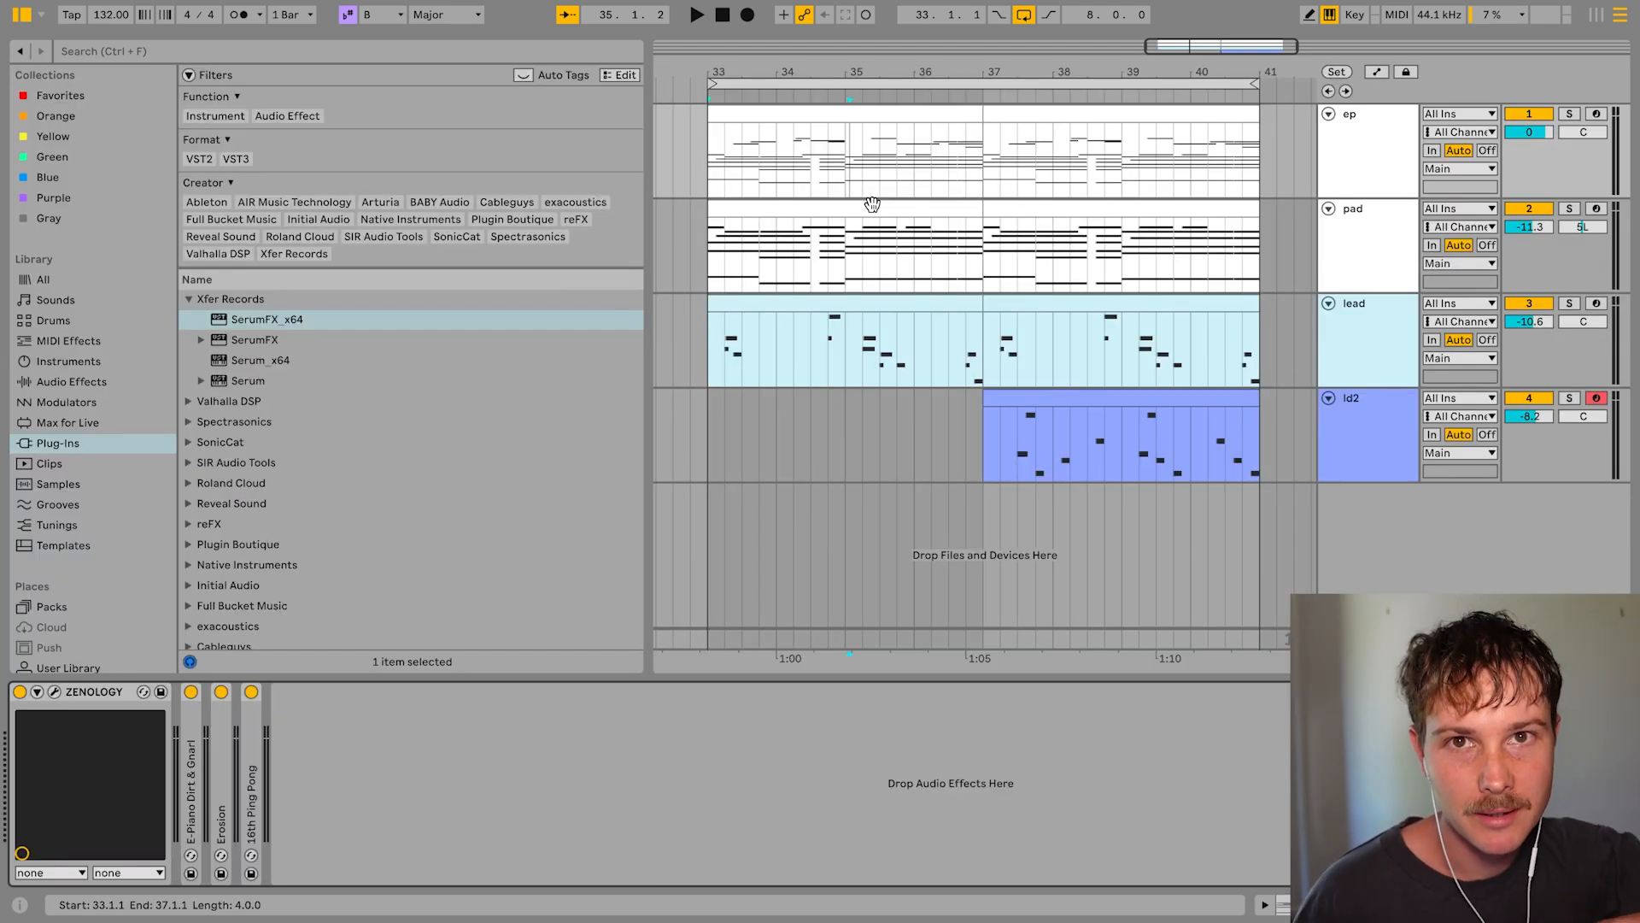
pyautogui.click(1125, 390)
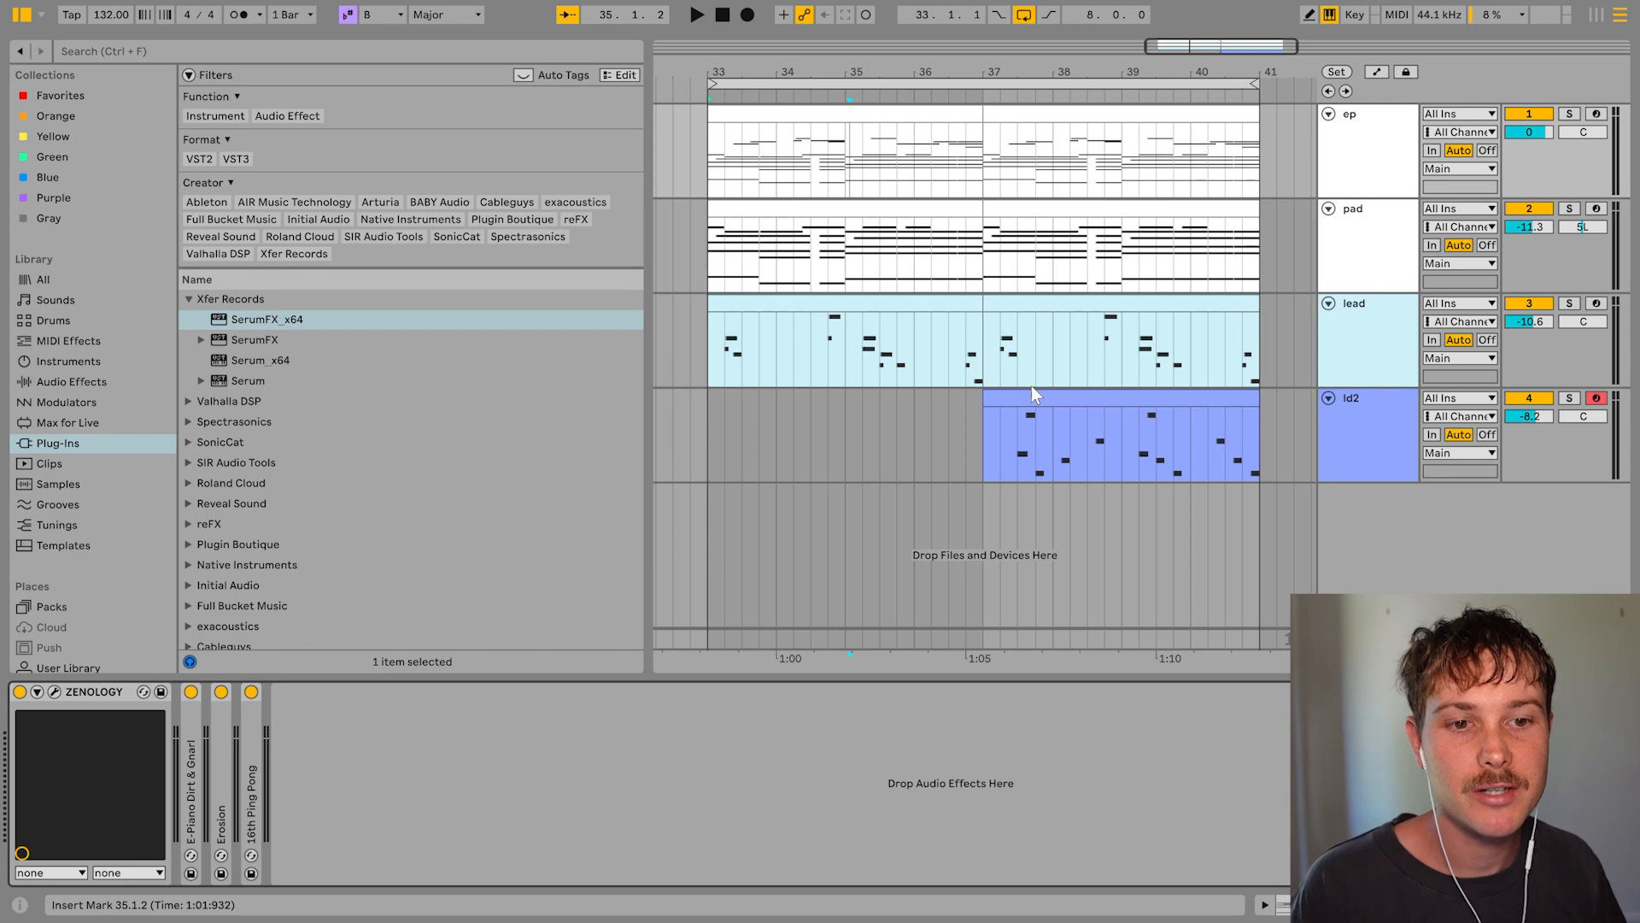
pyautogui.click(683, 135)
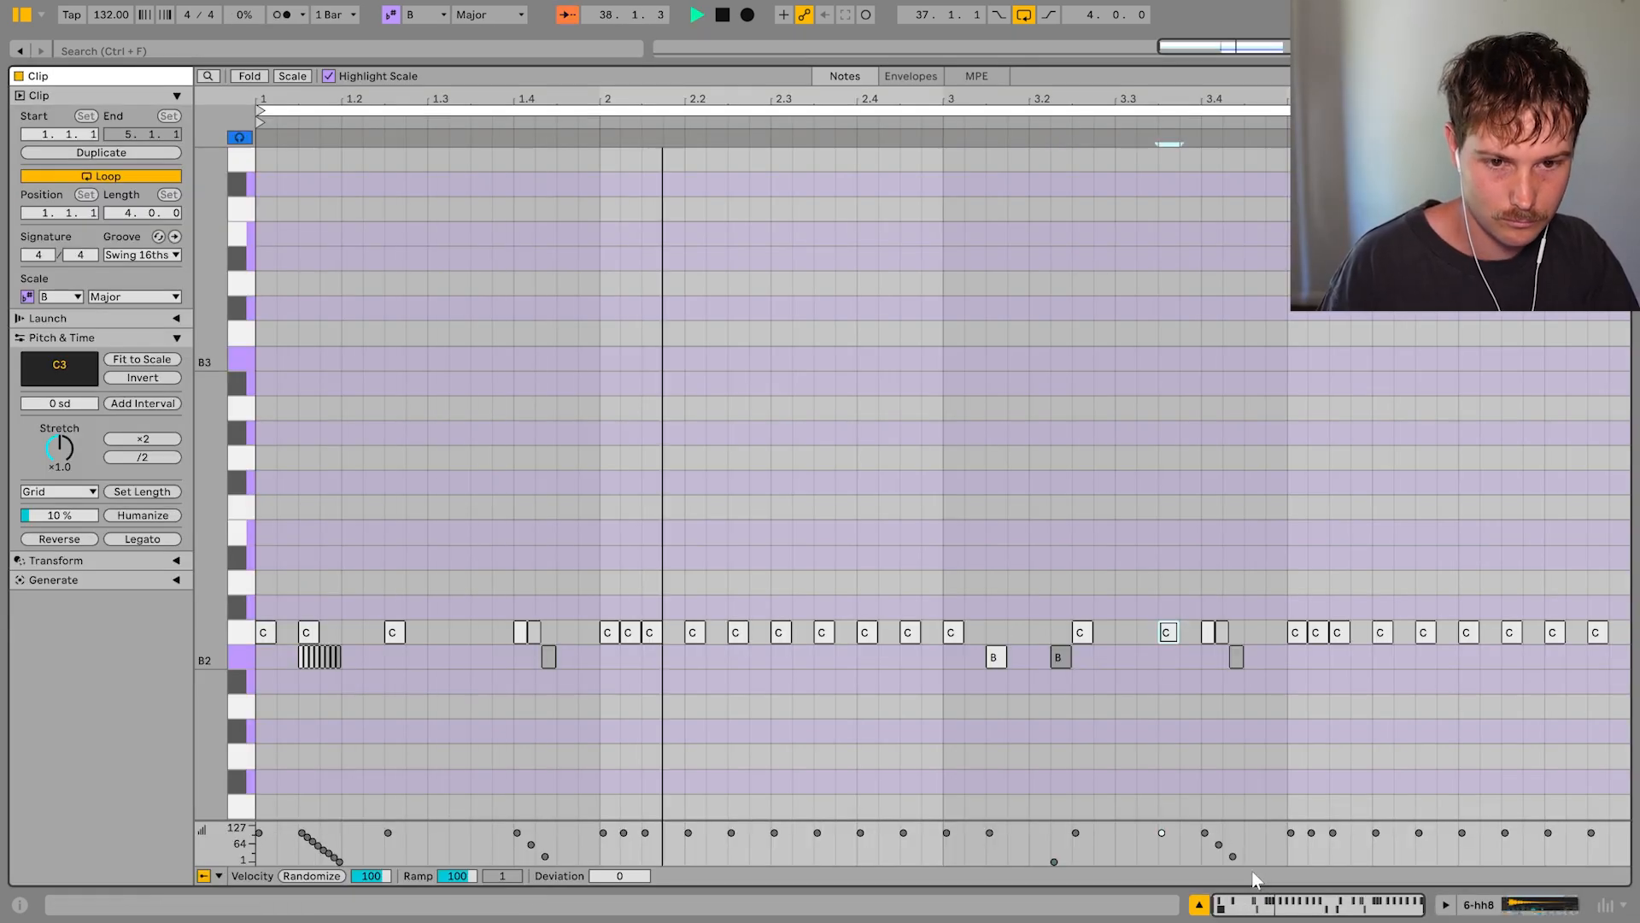
# - Lower the velocity of the selected C3 note just before 3.4 in the hh8 hi-hat clip
pyautogui.moveTo(1162, 833); pyautogui.dragTo(1181, 915)
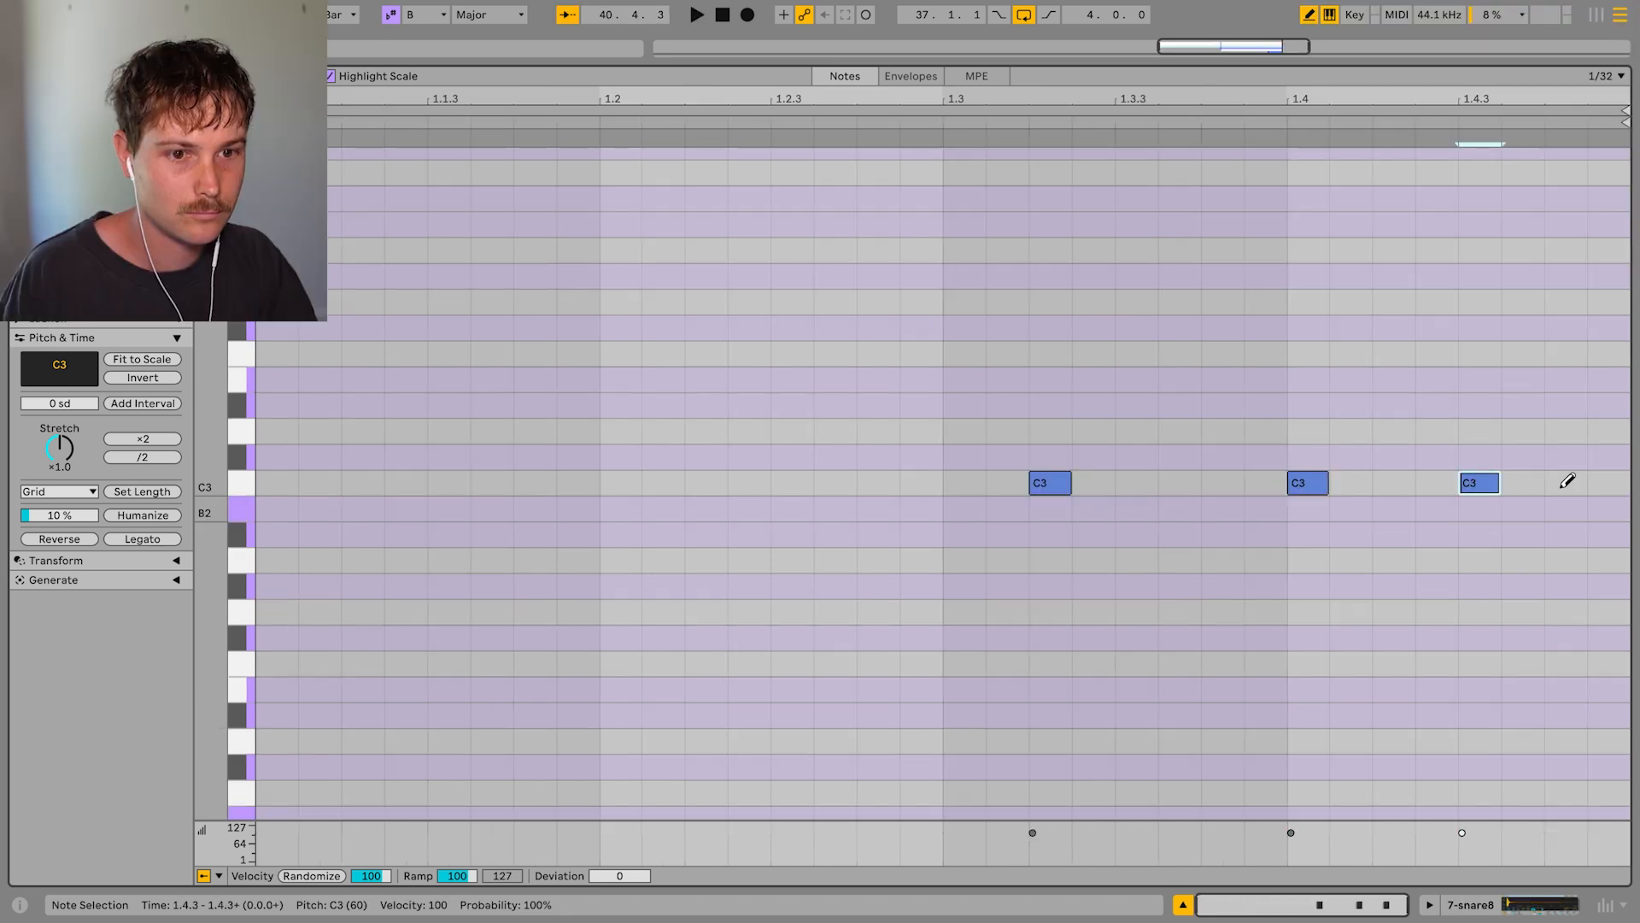
# - Add two consecutive 1/32 C3 notes after the one at 1.4.3 in the snare8 clip and start playback
pyautogui.click(1521, 483)
pyautogui.click(1563, 483)
pyautogui.press('space')
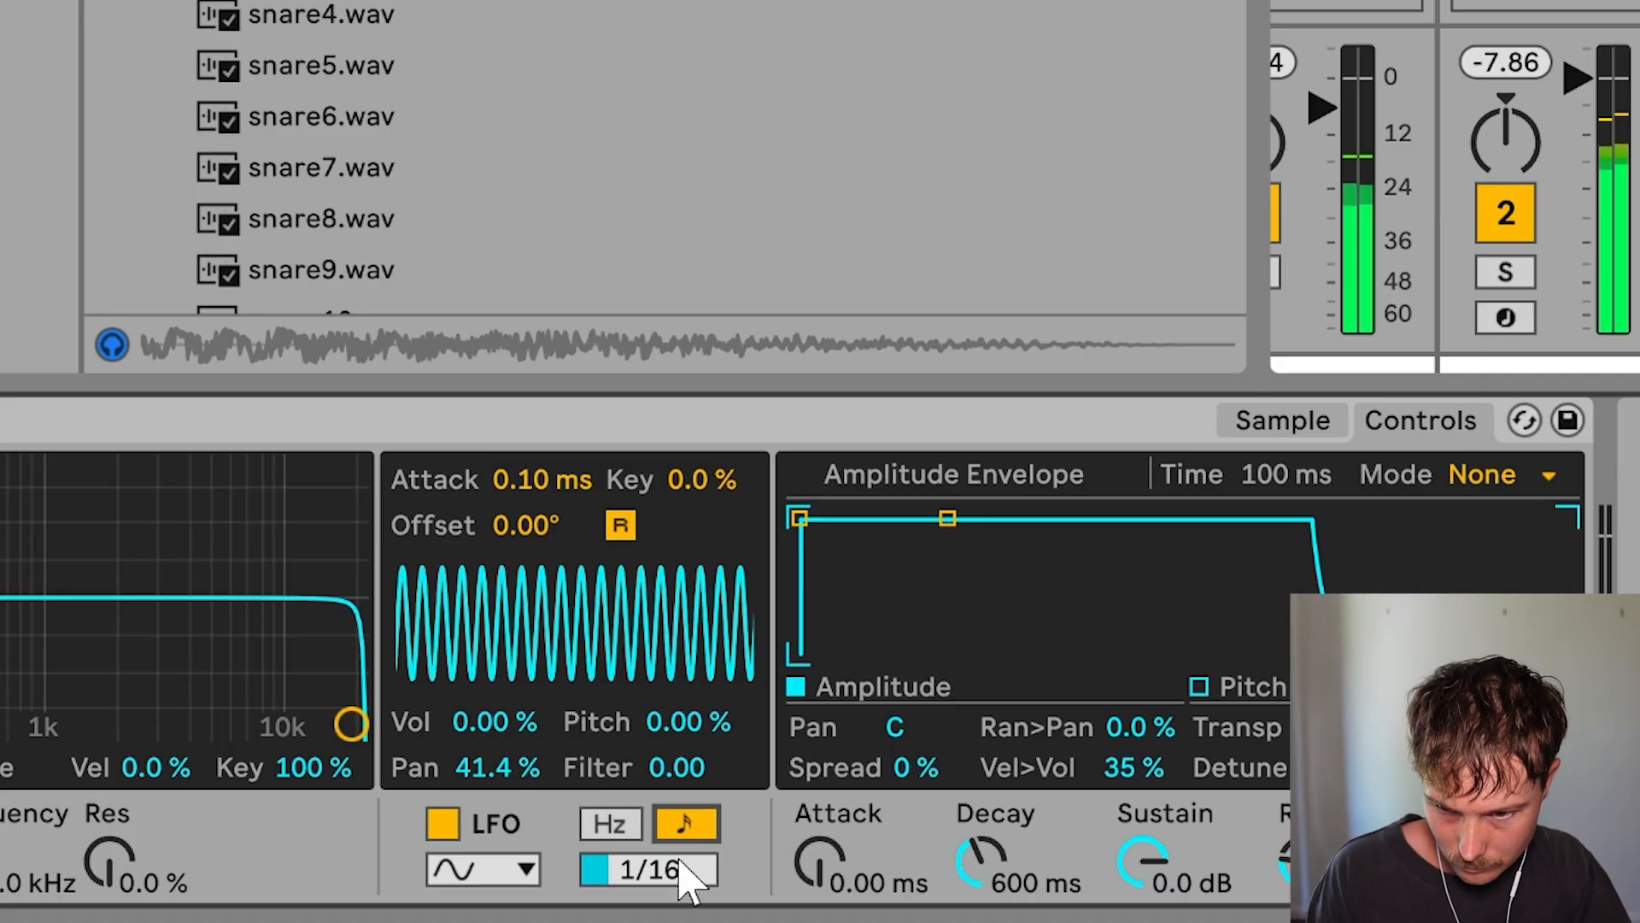
# - Adjust the tempo-synced LFO rate in the sampler's controls
pyautogui.moveTo(687, 879); pyautogui.dragTo(687, 829)
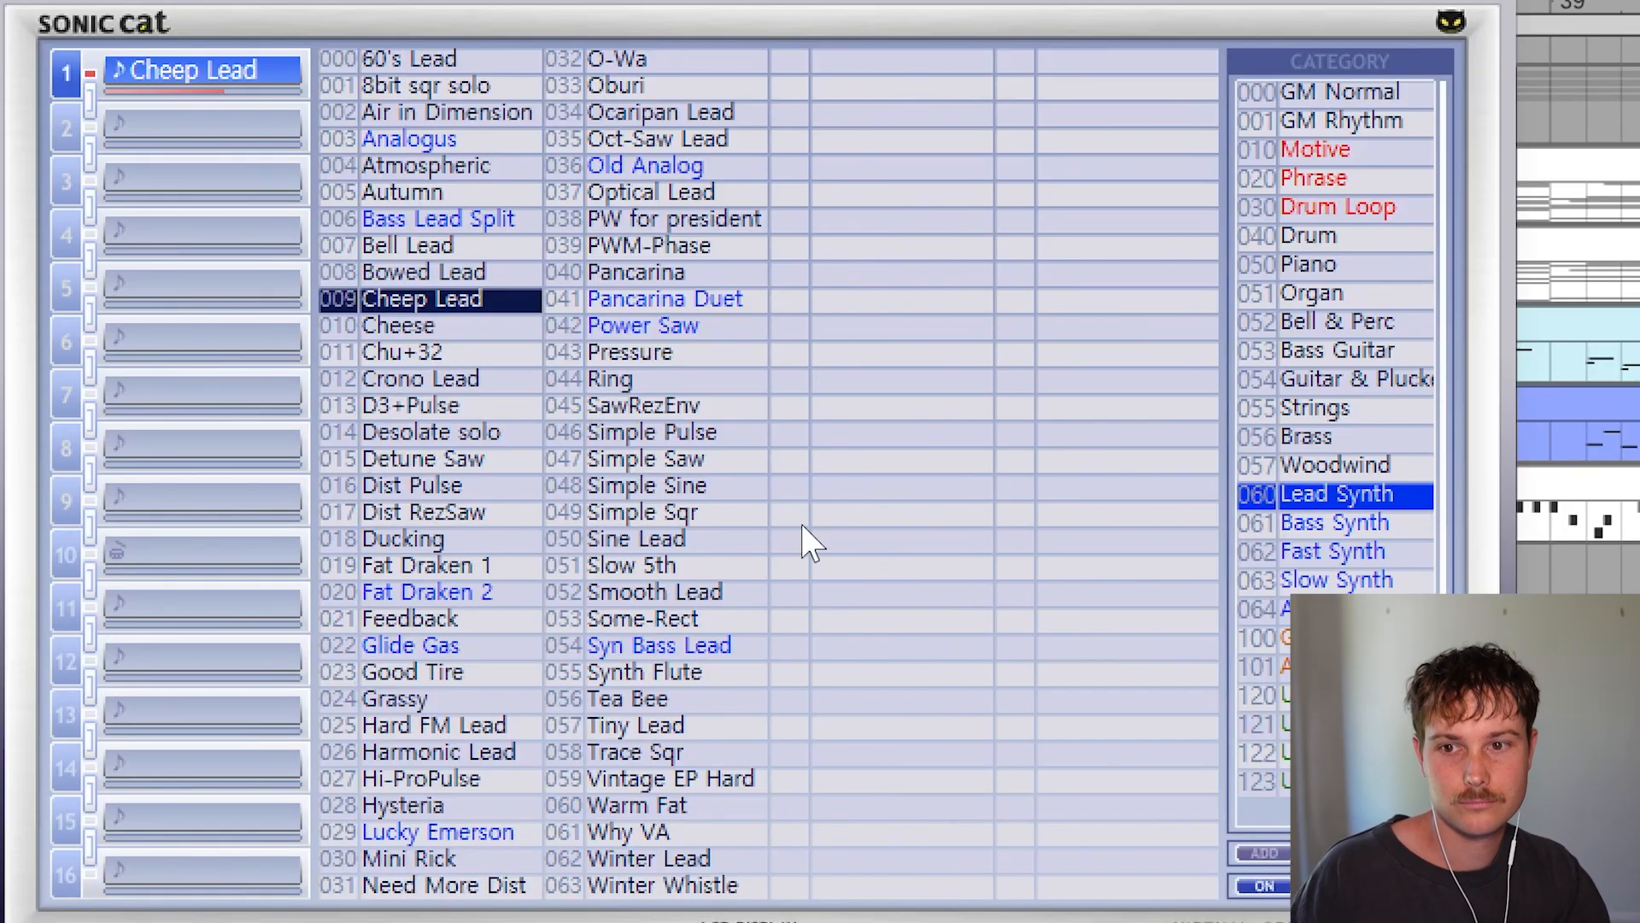
# - Choose the Simple Sqr preset from the Lead Synth category in the SONiC CAT synth
pyautogui.click(727, 516)
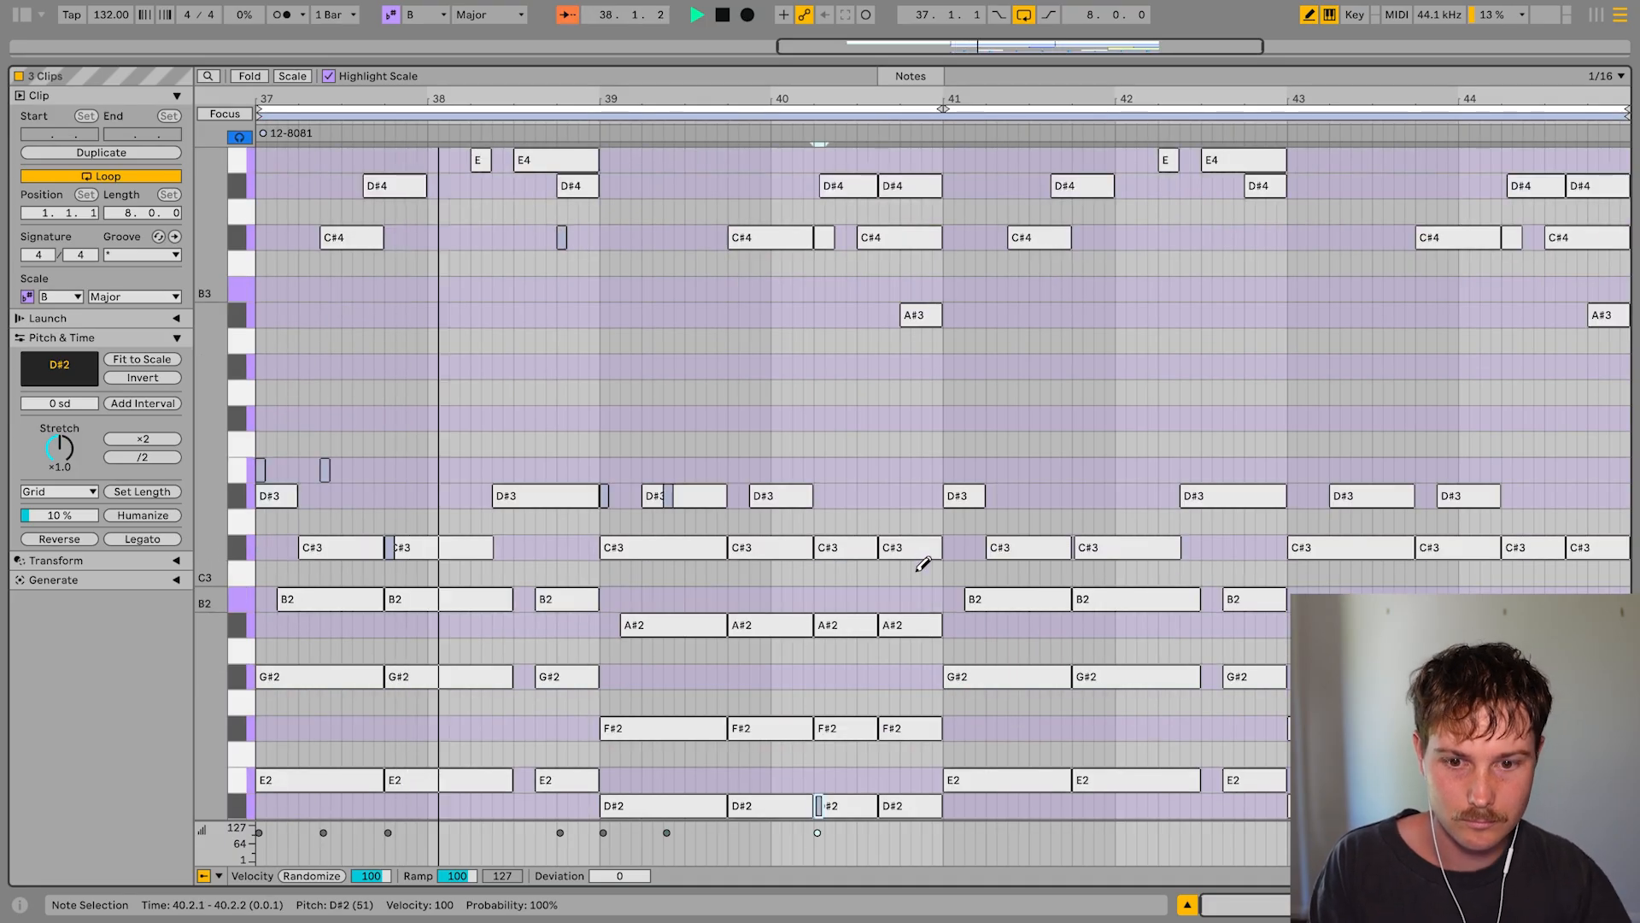
pyautogui.scroll(-2, 923, 564)
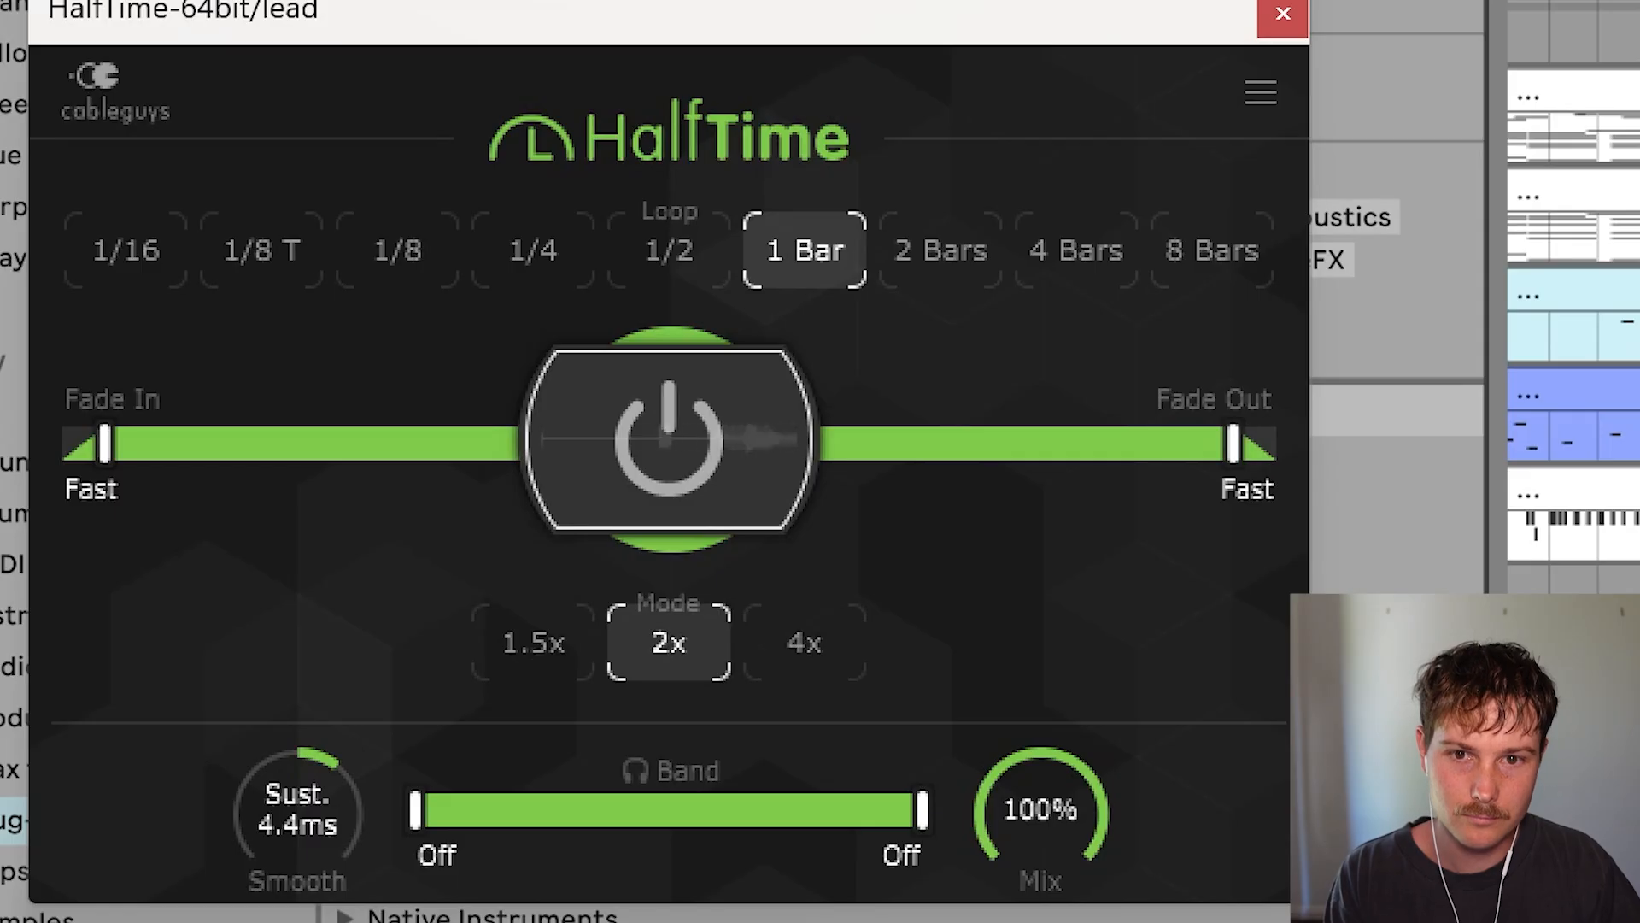
pyautogui.click(828, 792)
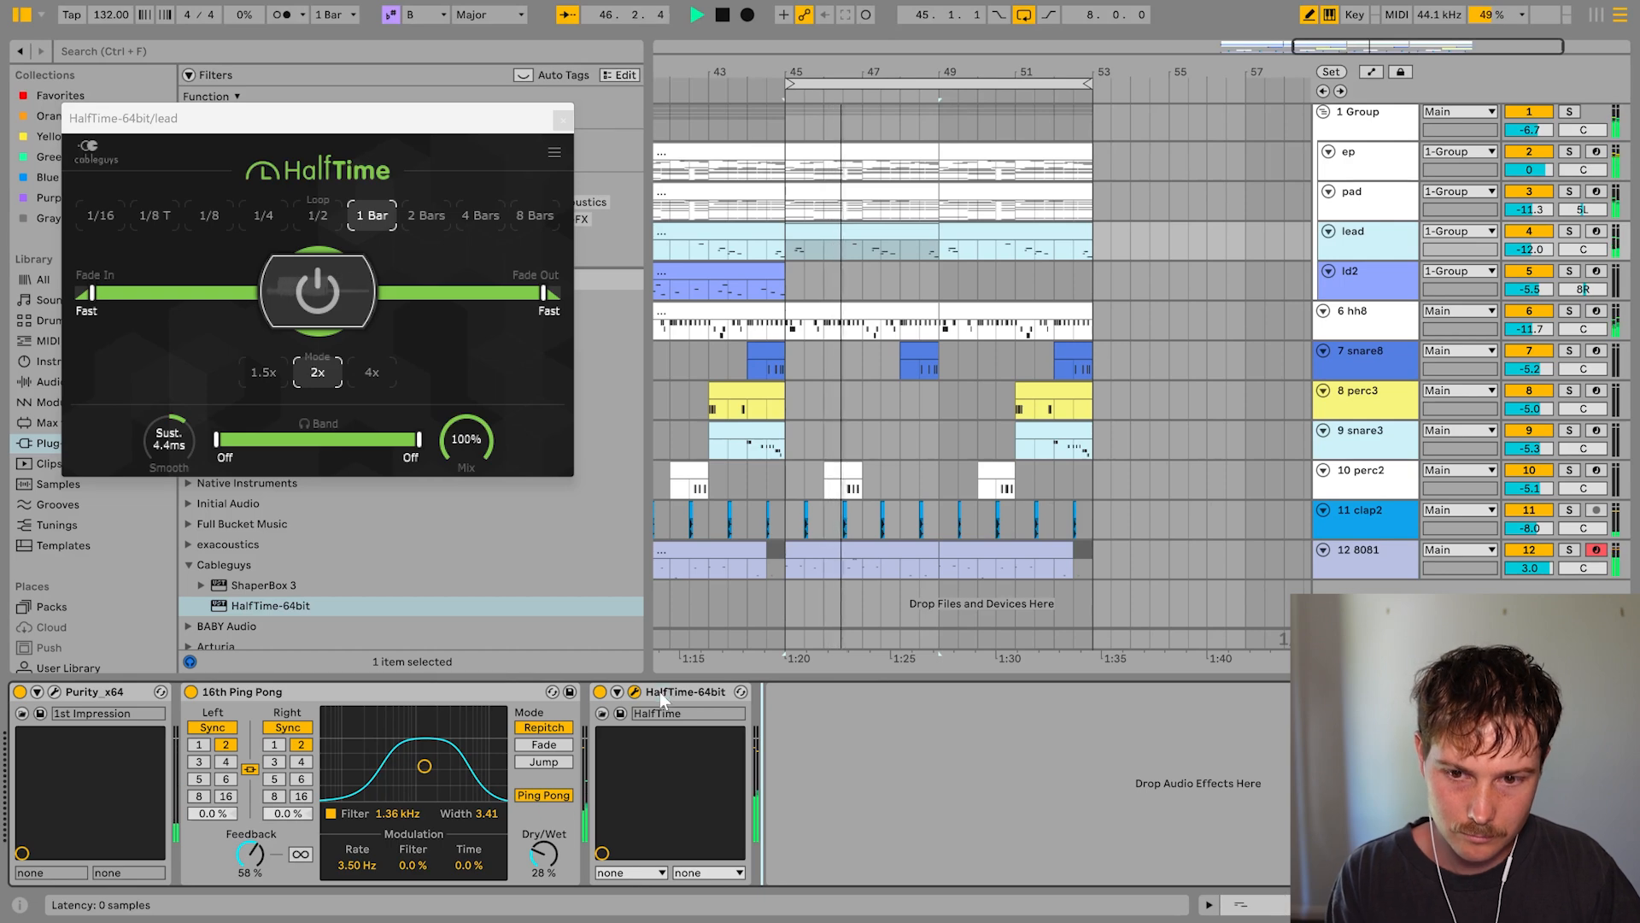
# - Close the HalfTime plug-in window of the lead track
pyautogui.click(635, 692)
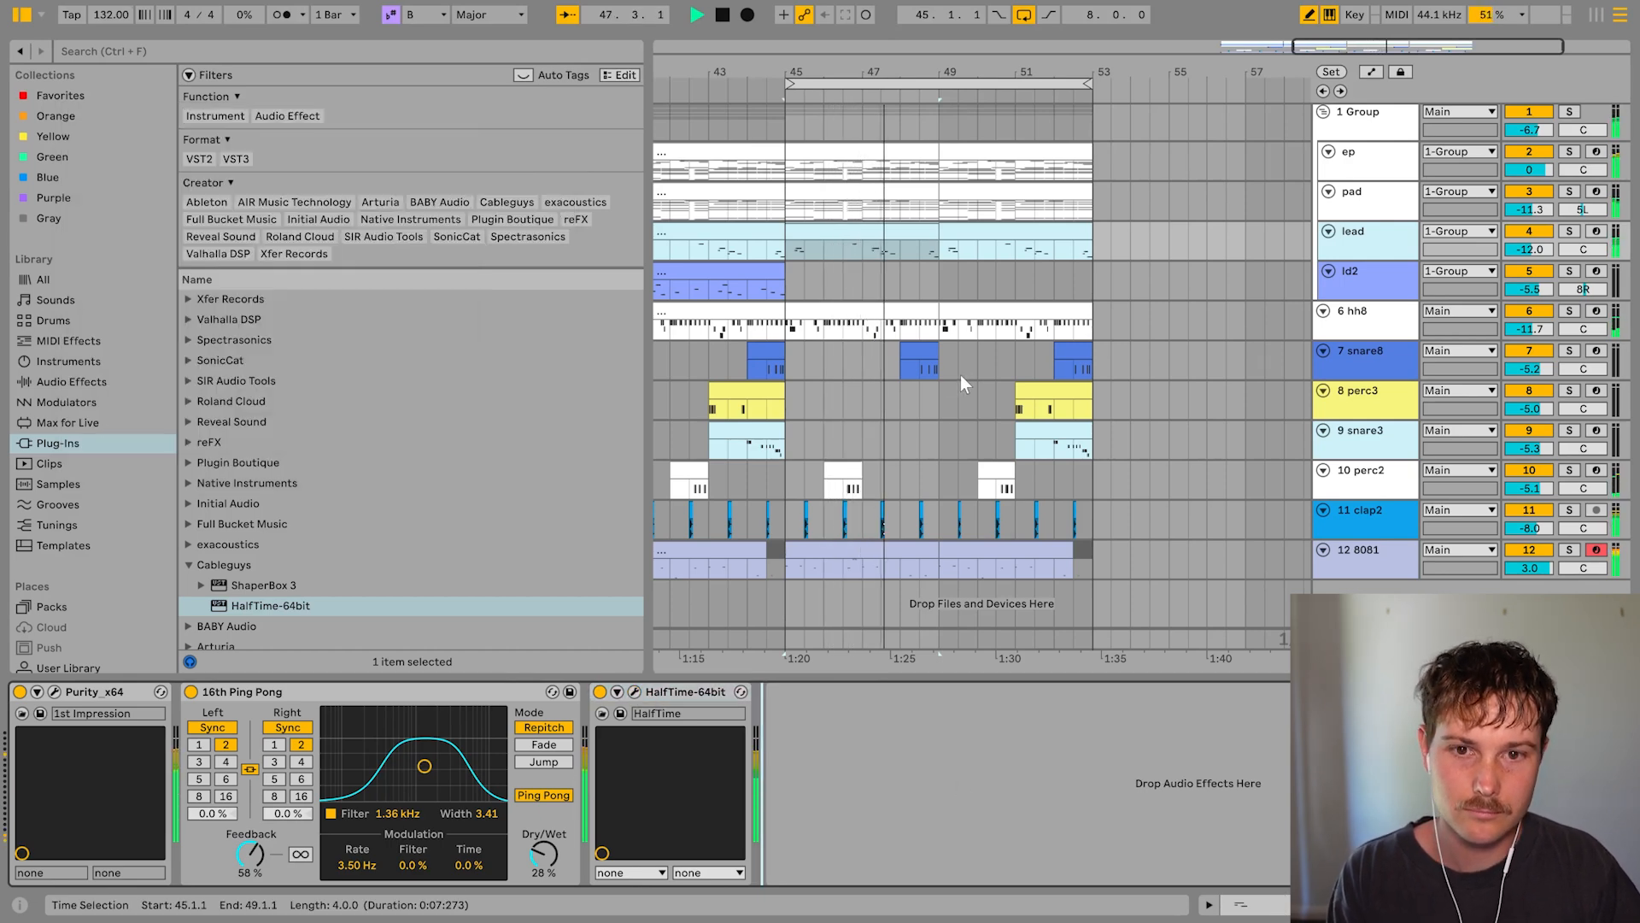
pyautogui.moveTo(962, 376); pyautogui.dragTo(1054, 362)
pyautogui.click(1386, 241)
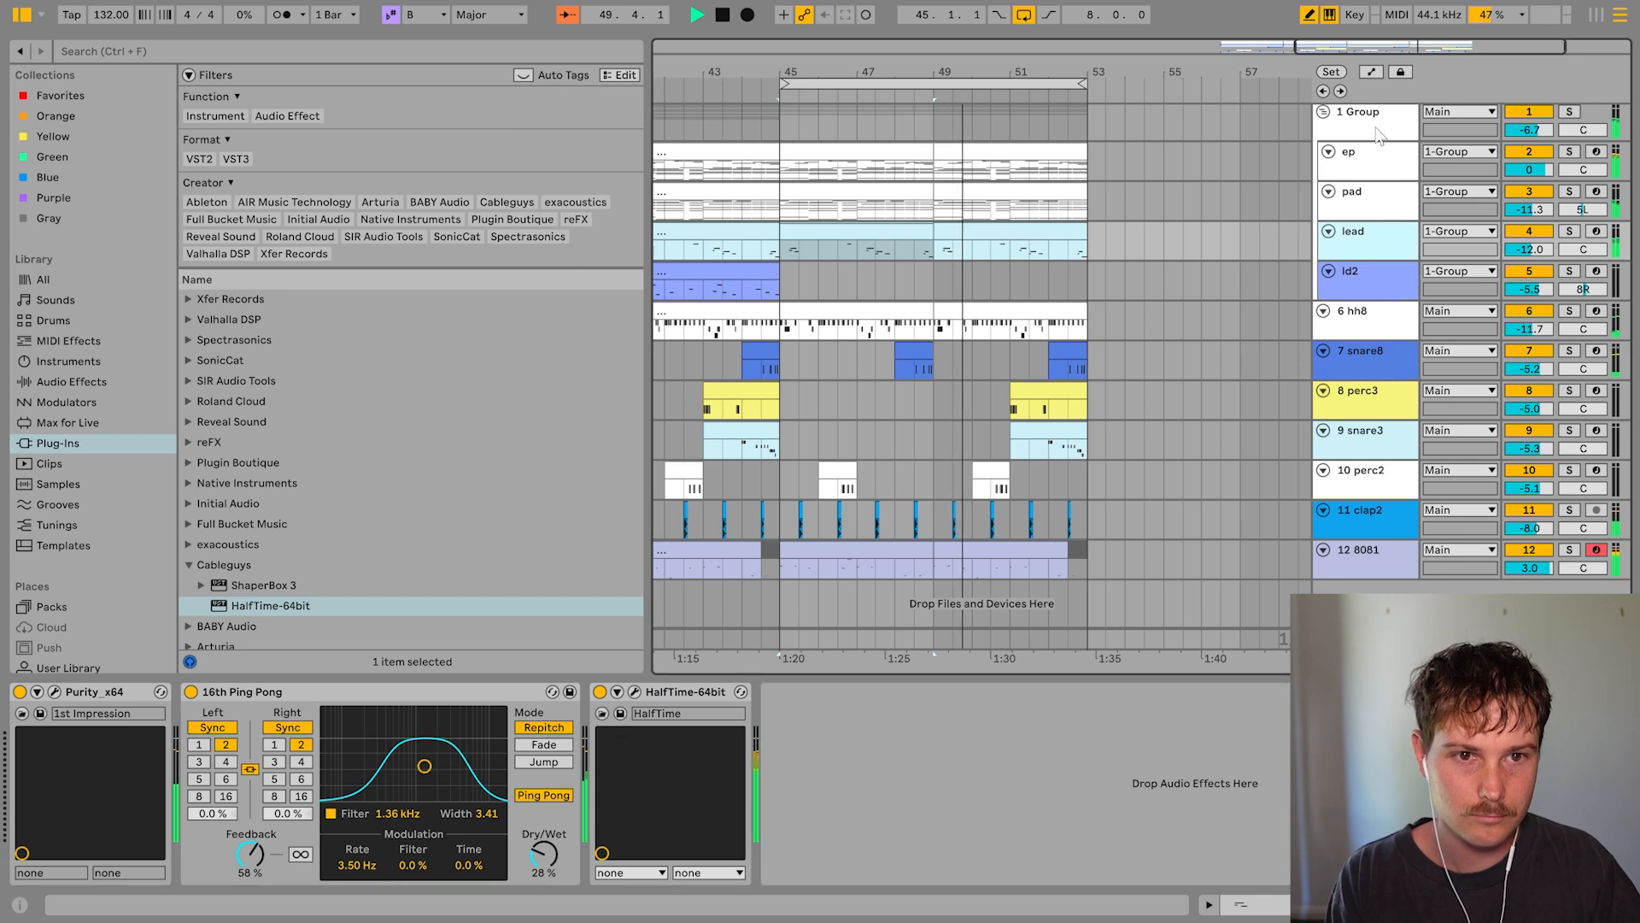
# - Open StandardCLIP on the Main track and fine-tune its Clip level
pyautogui.click(1378, 133)
pyautogui.click(1363, 639)
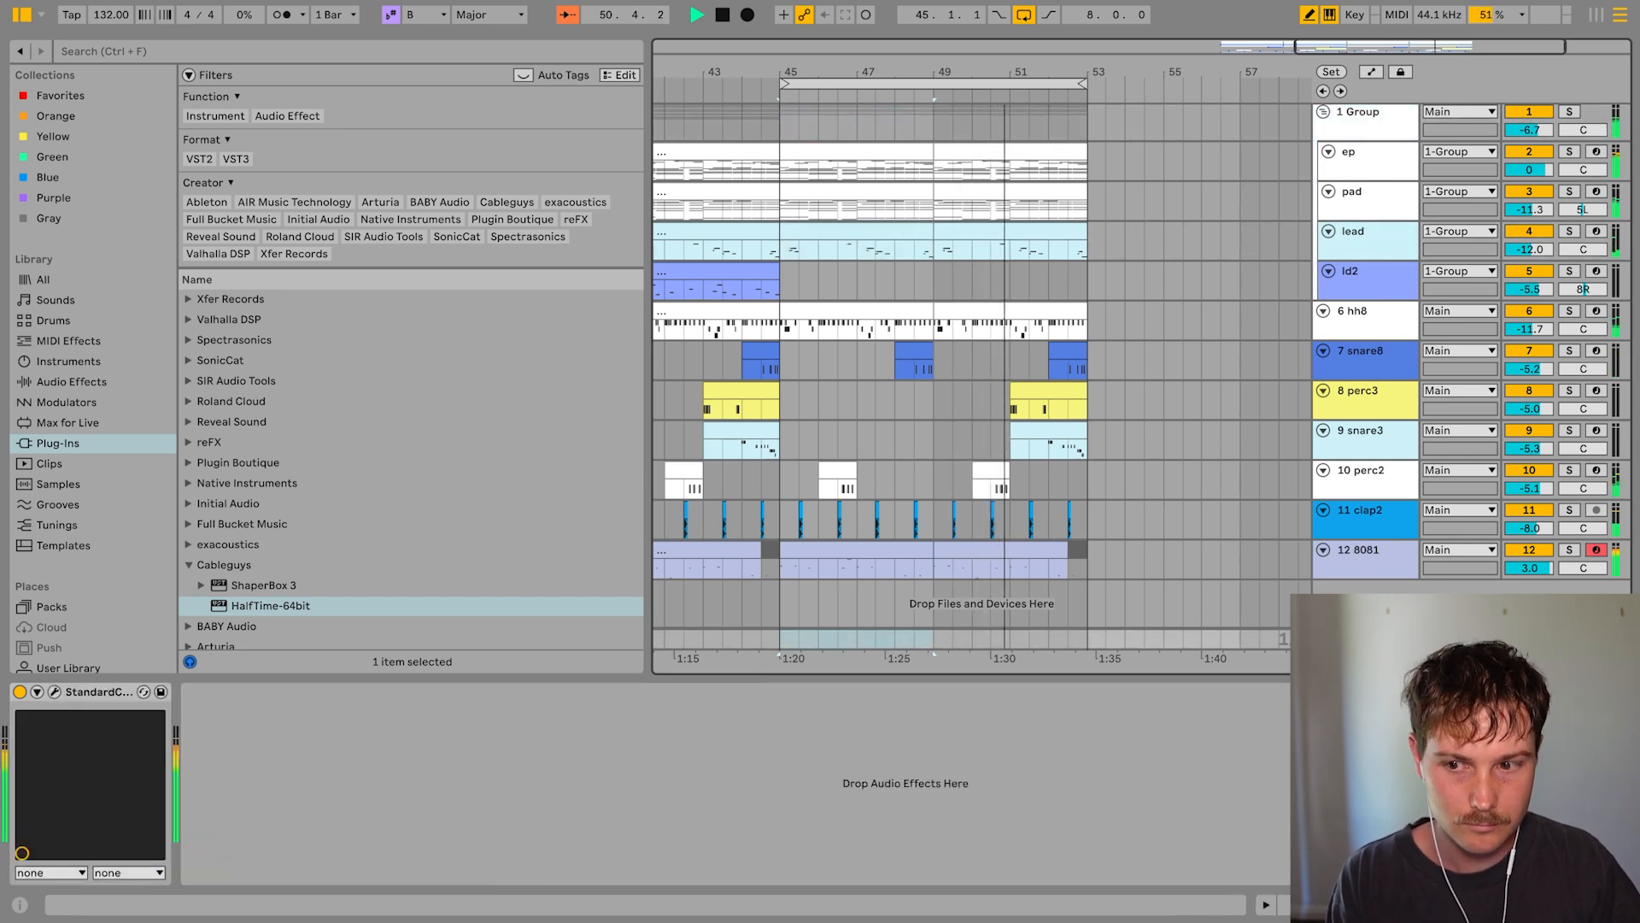
pyautogui.click(54, 691)
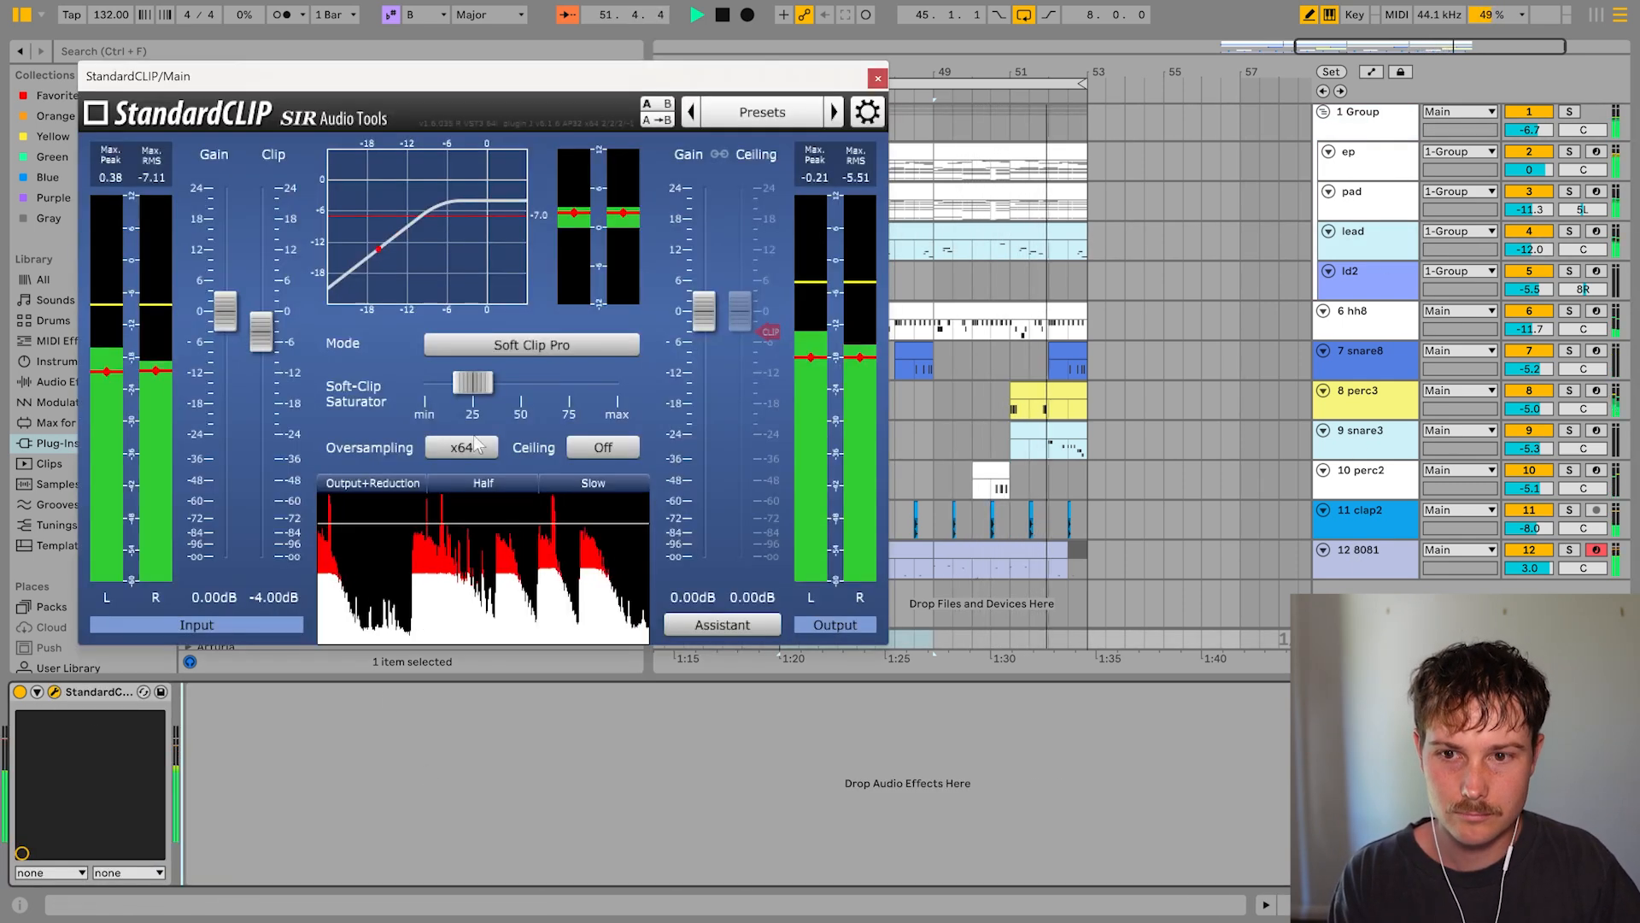
pyautogui.moveTo(269, 340); pyautogui.dragTo(270, 338)
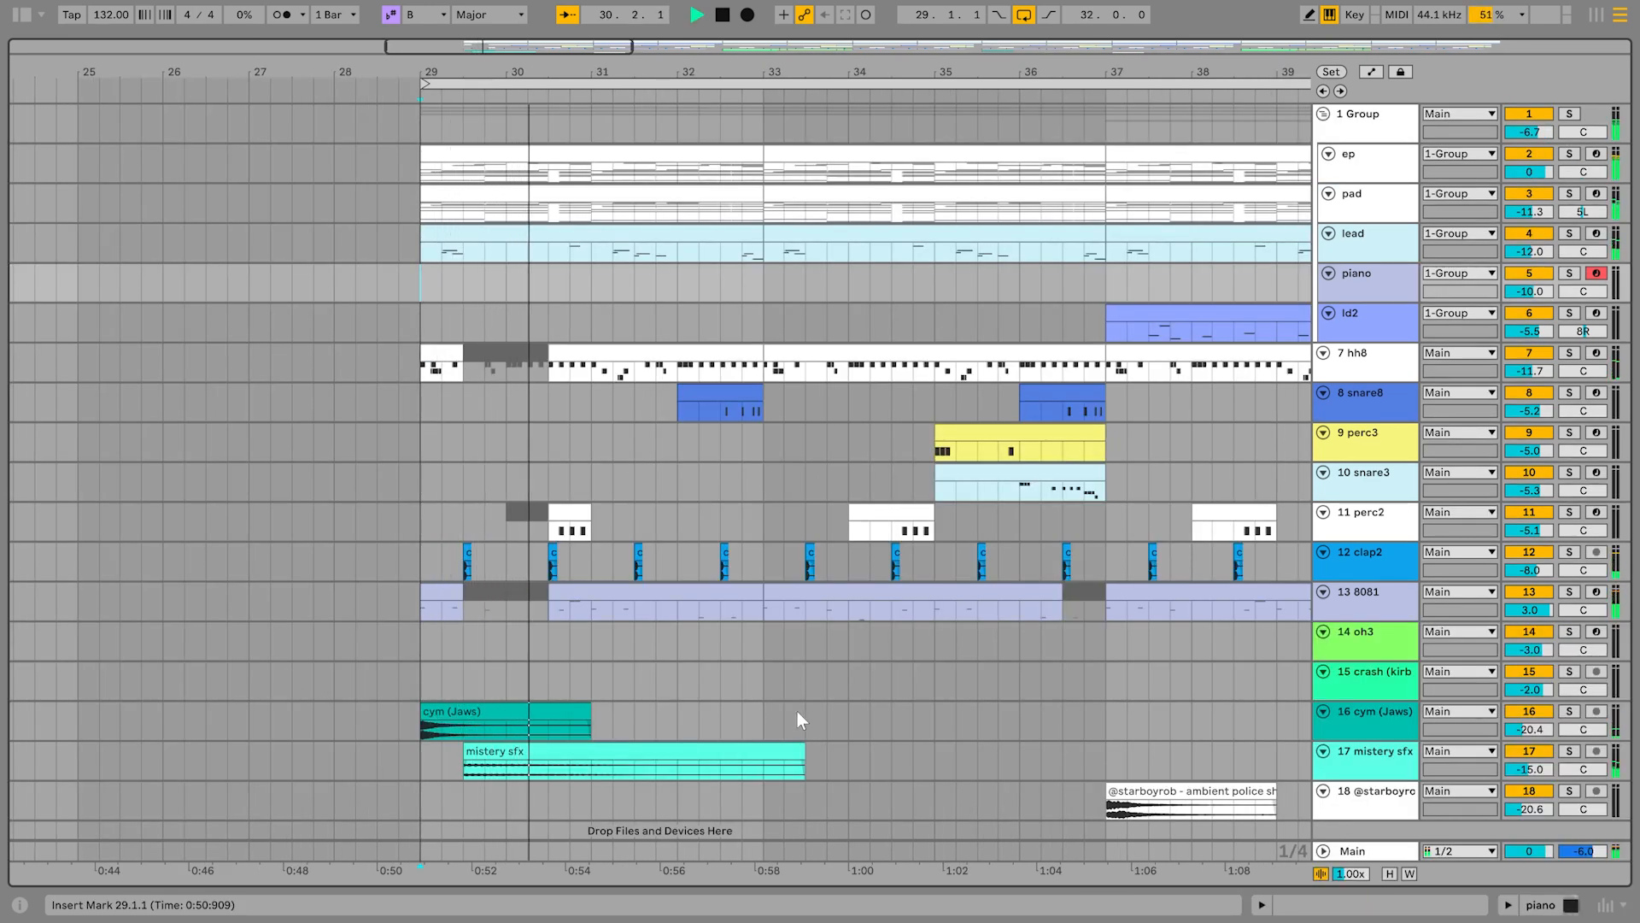
# - Copy the drum and bass section of bars 29 to 33, from hh8 through 8081, and paste it at bar 61
pyautogui.moveTo(651, 72); pyautogui.dragTo(408, 17)
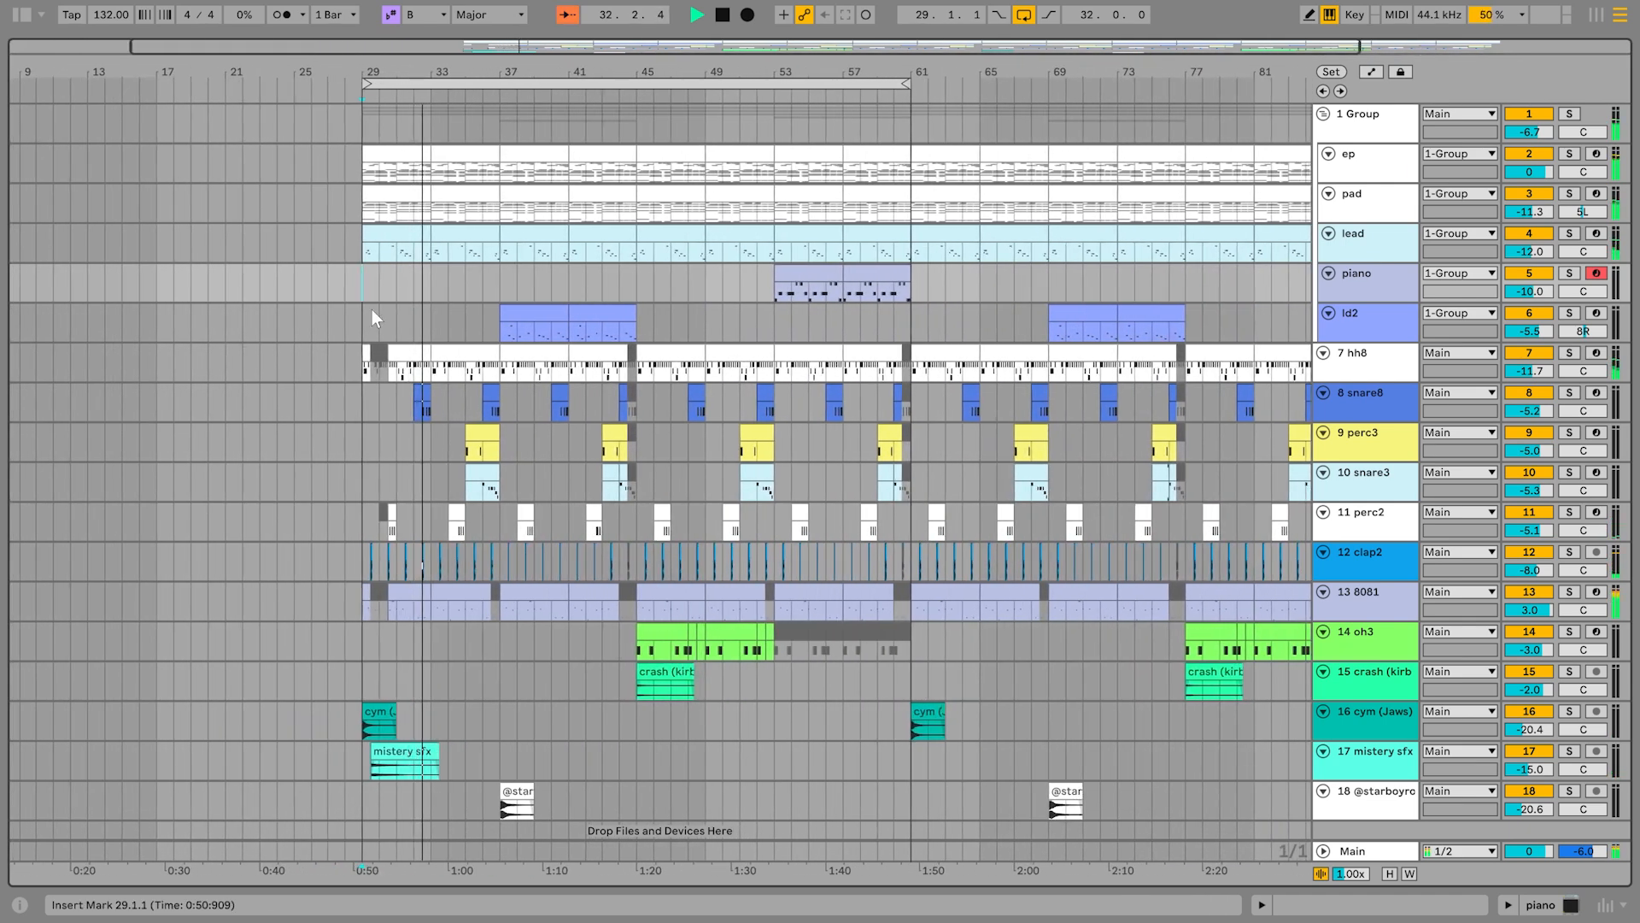
pyautogui.moveTo(365, 362); pyautogui.dragTo(416, 350)
pyautogui.keyDown('shift'); pyautogui.click(419, 597); pyautogui.keyUp('shift')
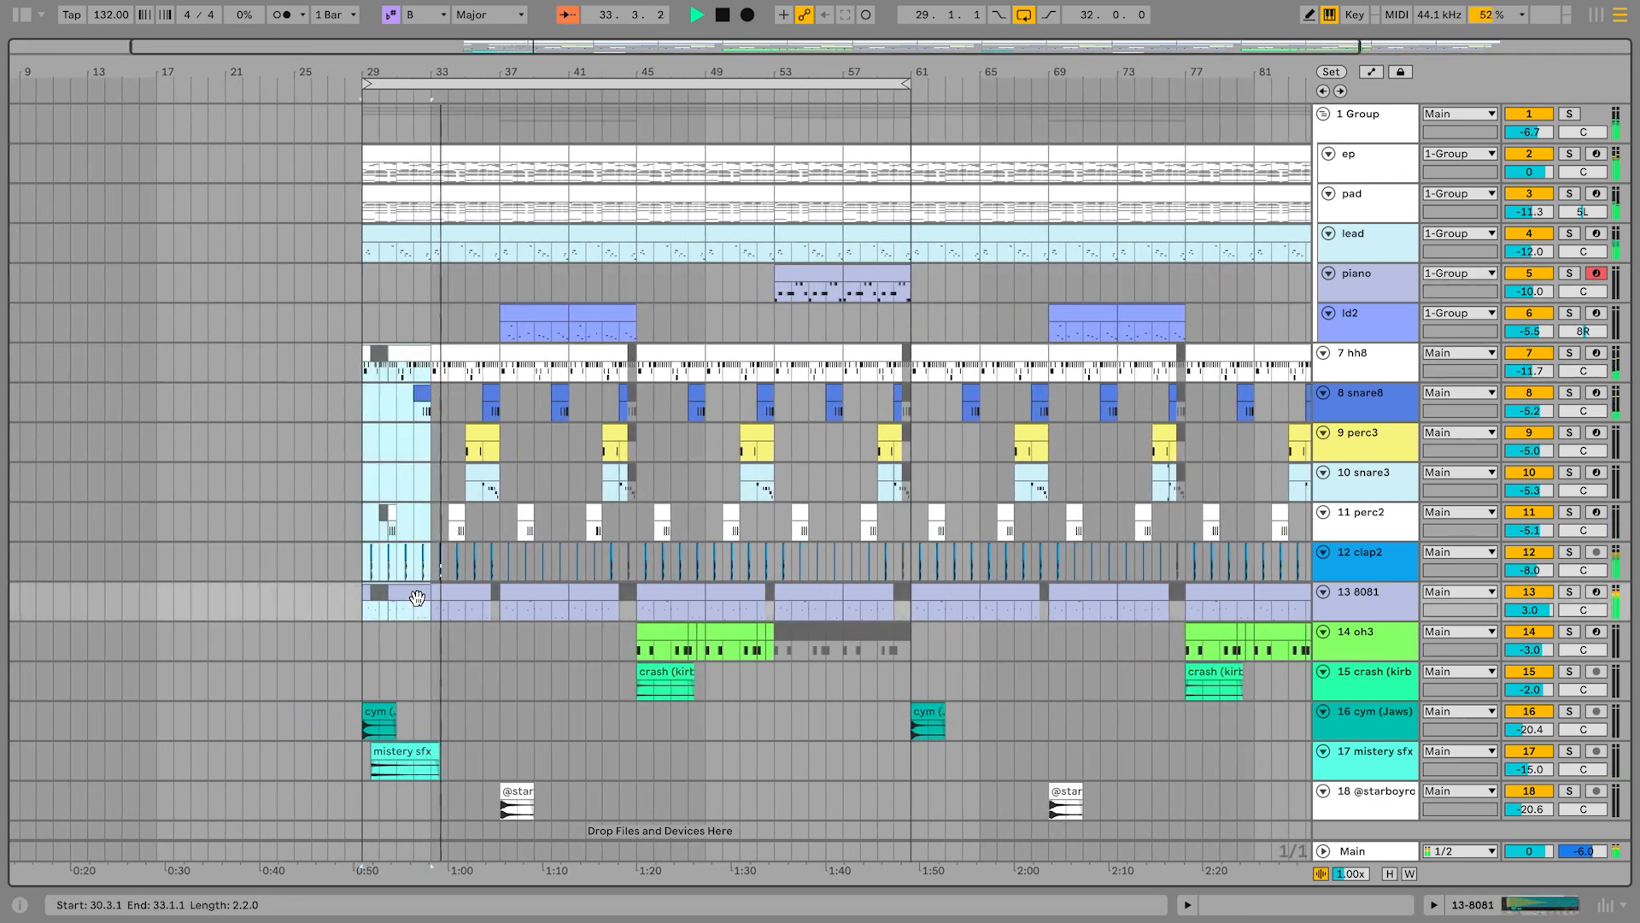
pyautogui.moveTo(955, 612); pyautogui.dragTo(668, 583)
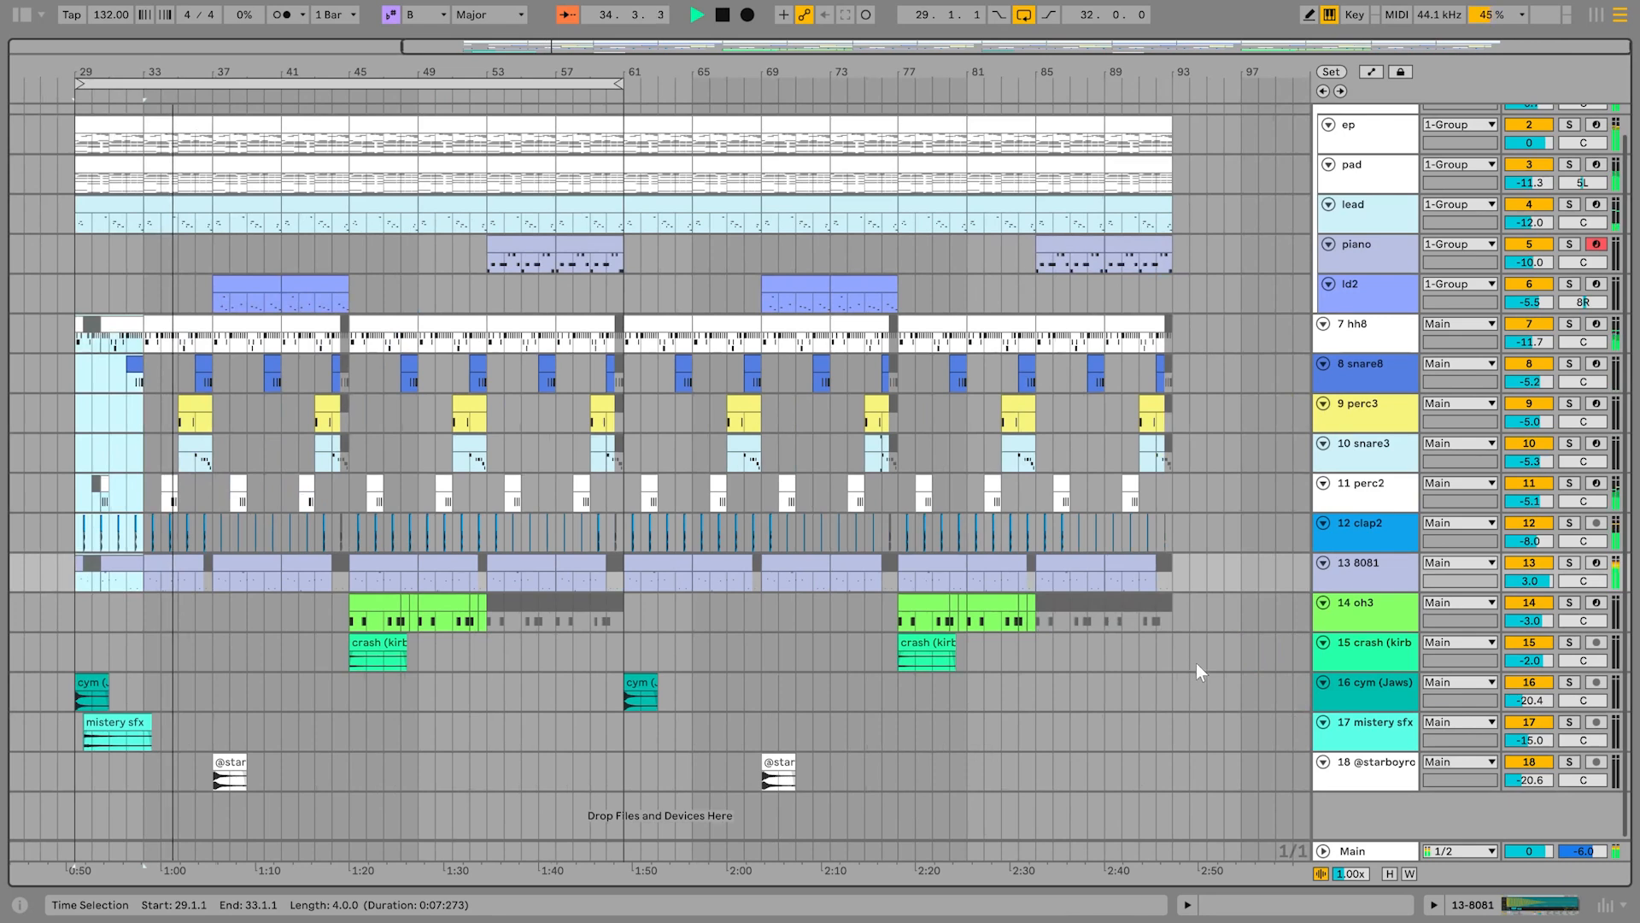
pyautogui.moveTo(1044, 686); pyautogui.dragTo(1115, 664)
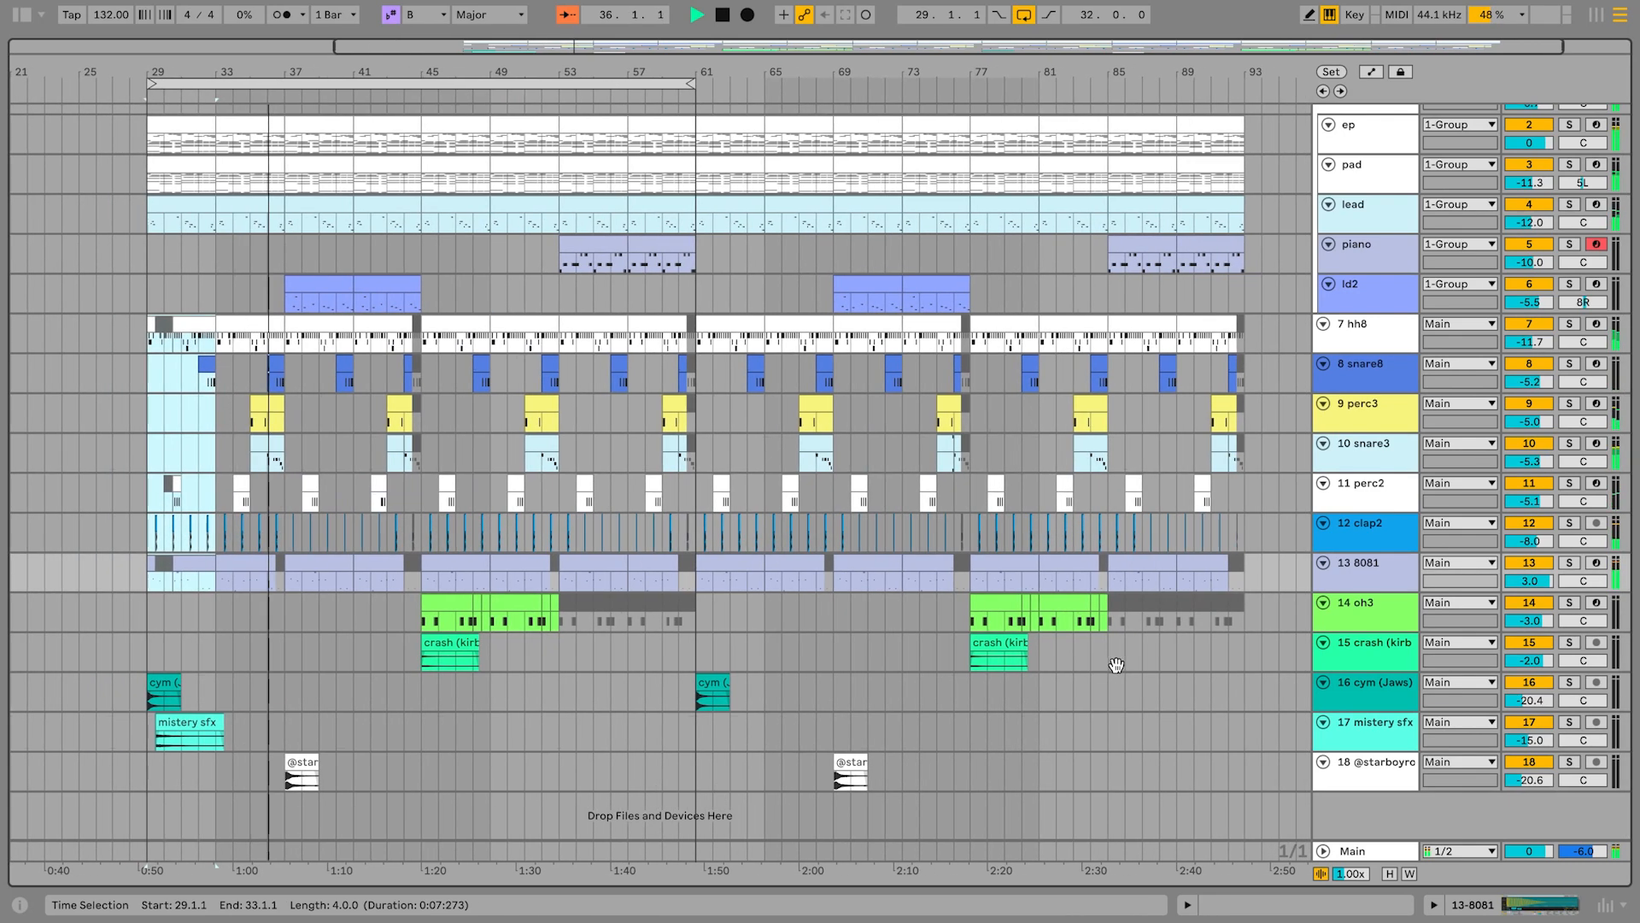
pyautogui.click(711, 319)
pyautogui.hotkey('ctrl', 'v')
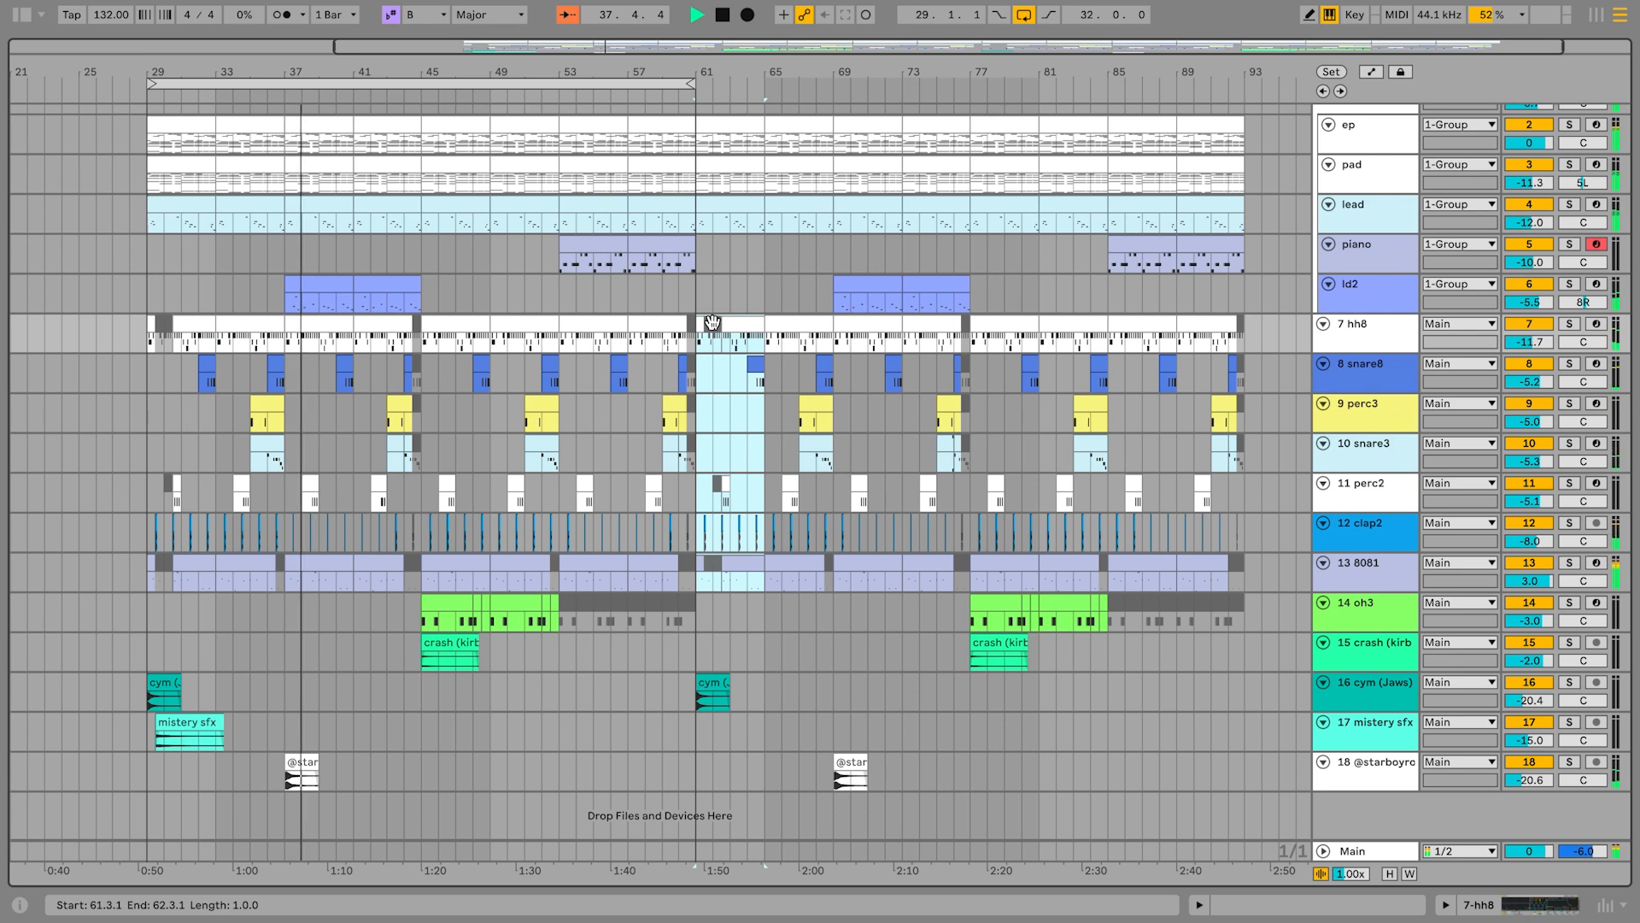
pyautogui.moveTo(729, 76); pyautogui.dragTo(728, 26)
pyautogui.click(434, 119)
pyautogui.keyDown('shift'); pyautogui.click(1205, 759); pyautogui.keyUp('shift')
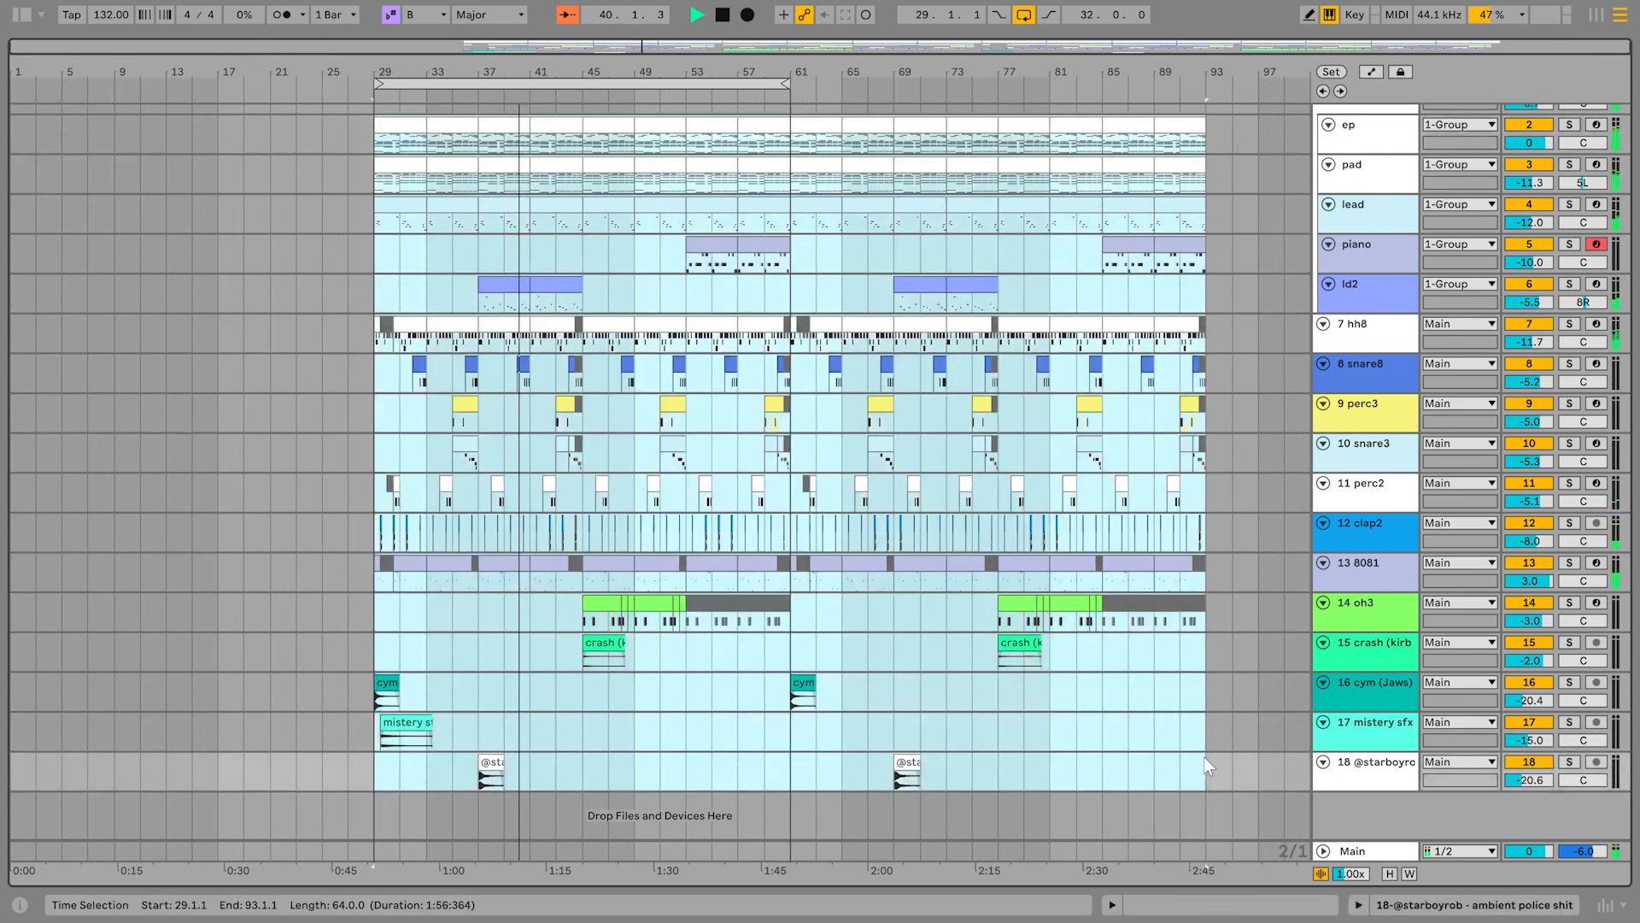
pyautogui.scroll(1, 1186, 732)
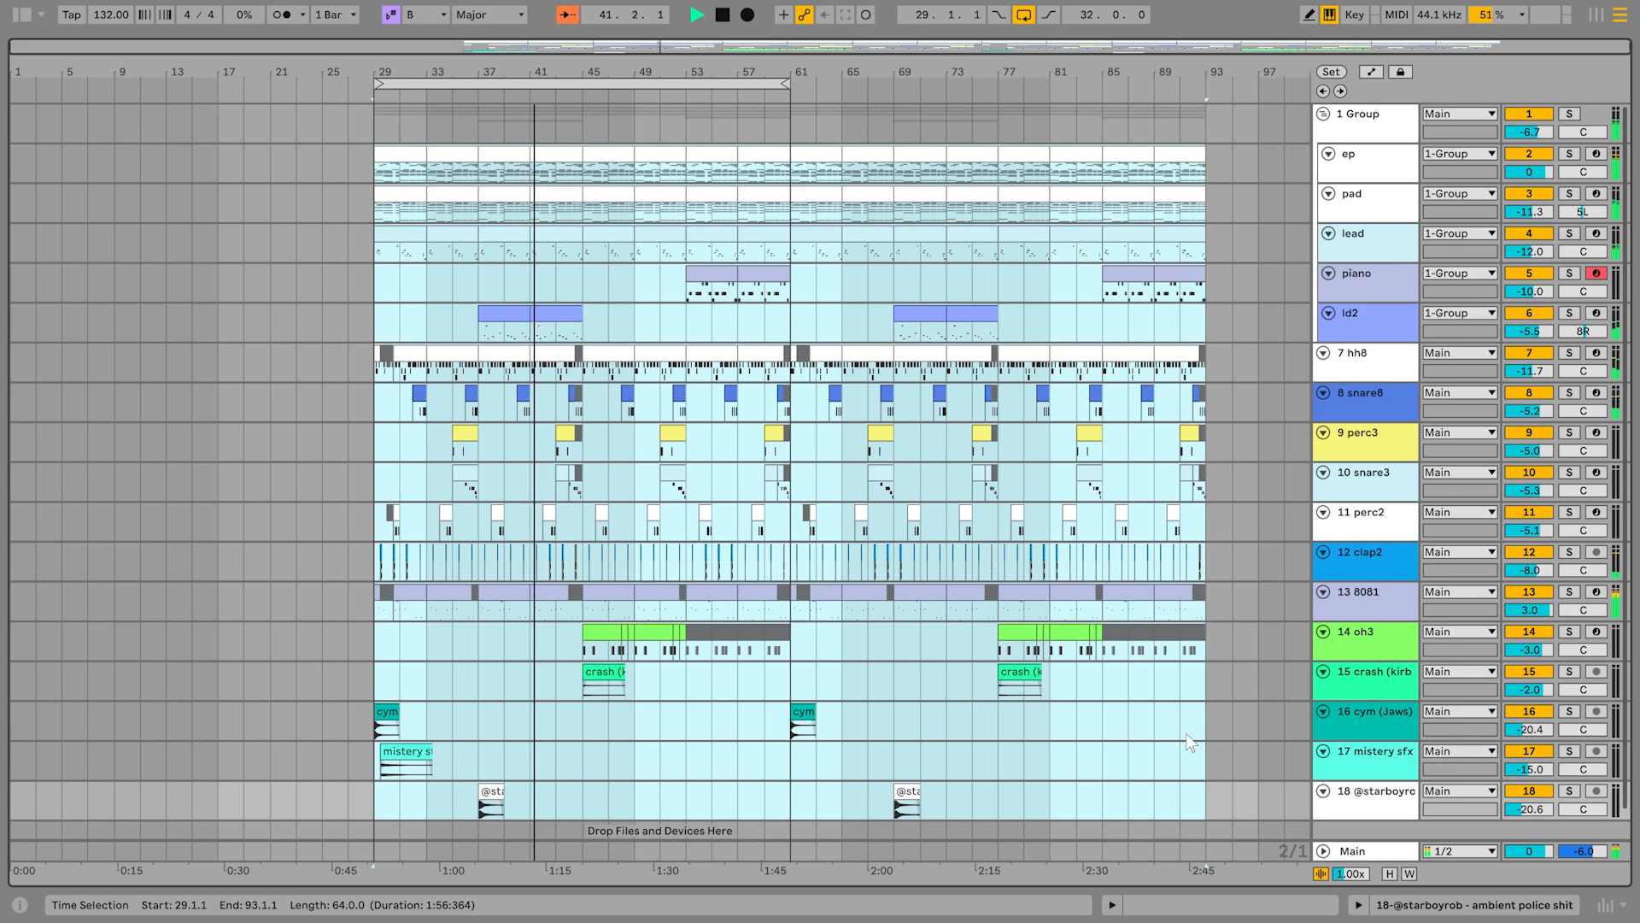
pyautogui.scroll(-1, 1130, 556)
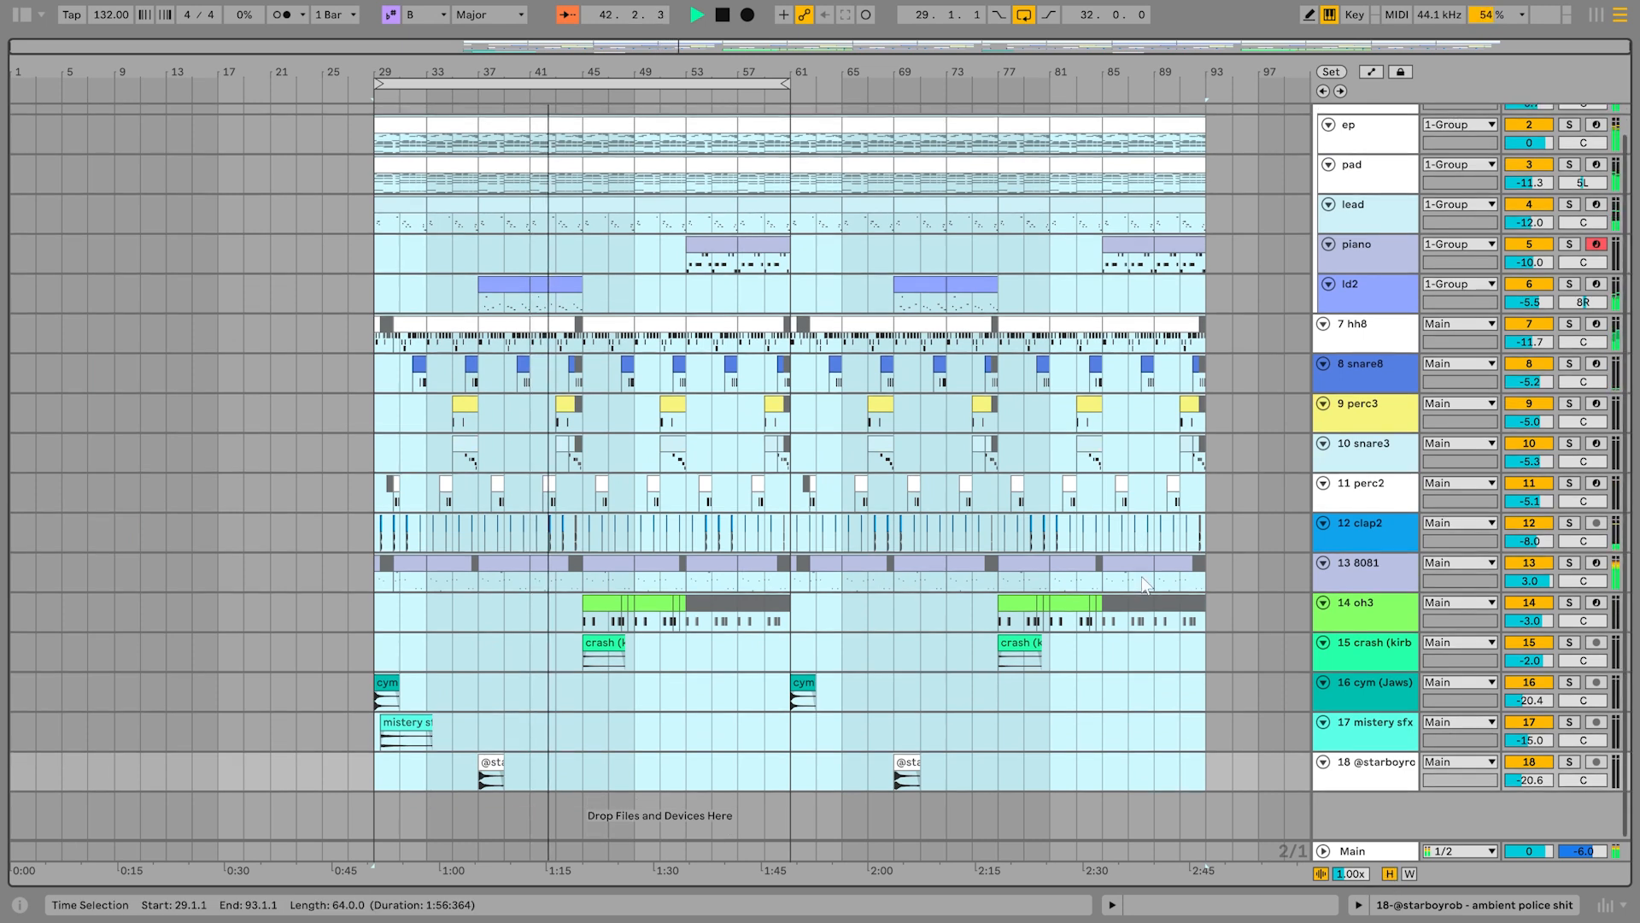
pyautogui.hotkey('ctrl', 'l')
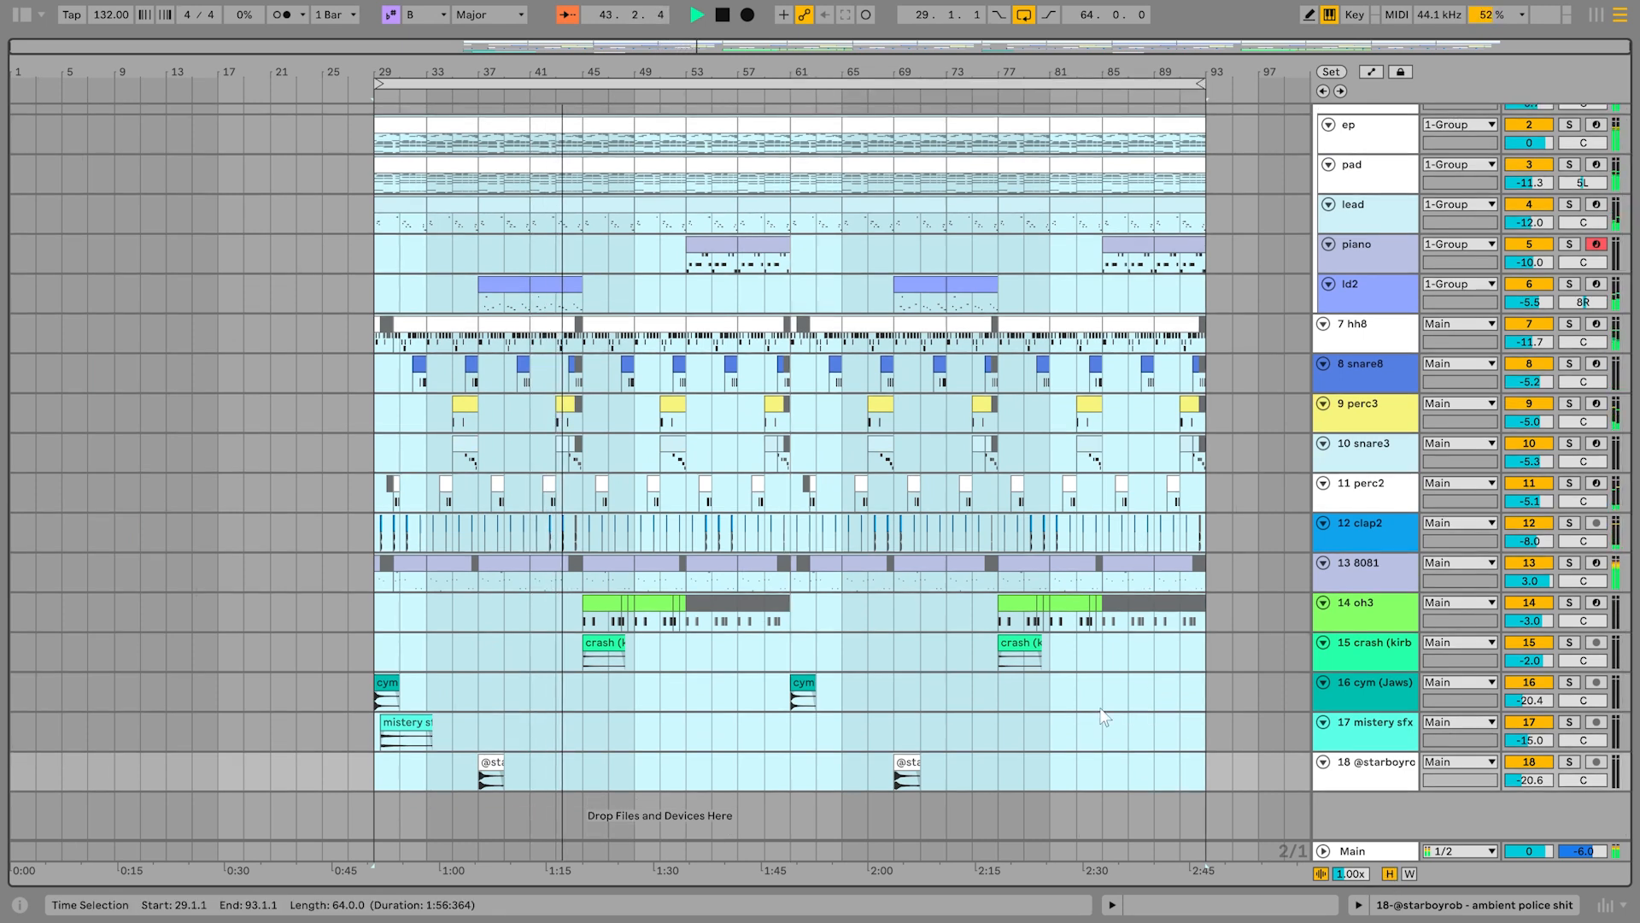
pyautogui.moveTo(932, 72); pyautogui.dragTo(918, 76)
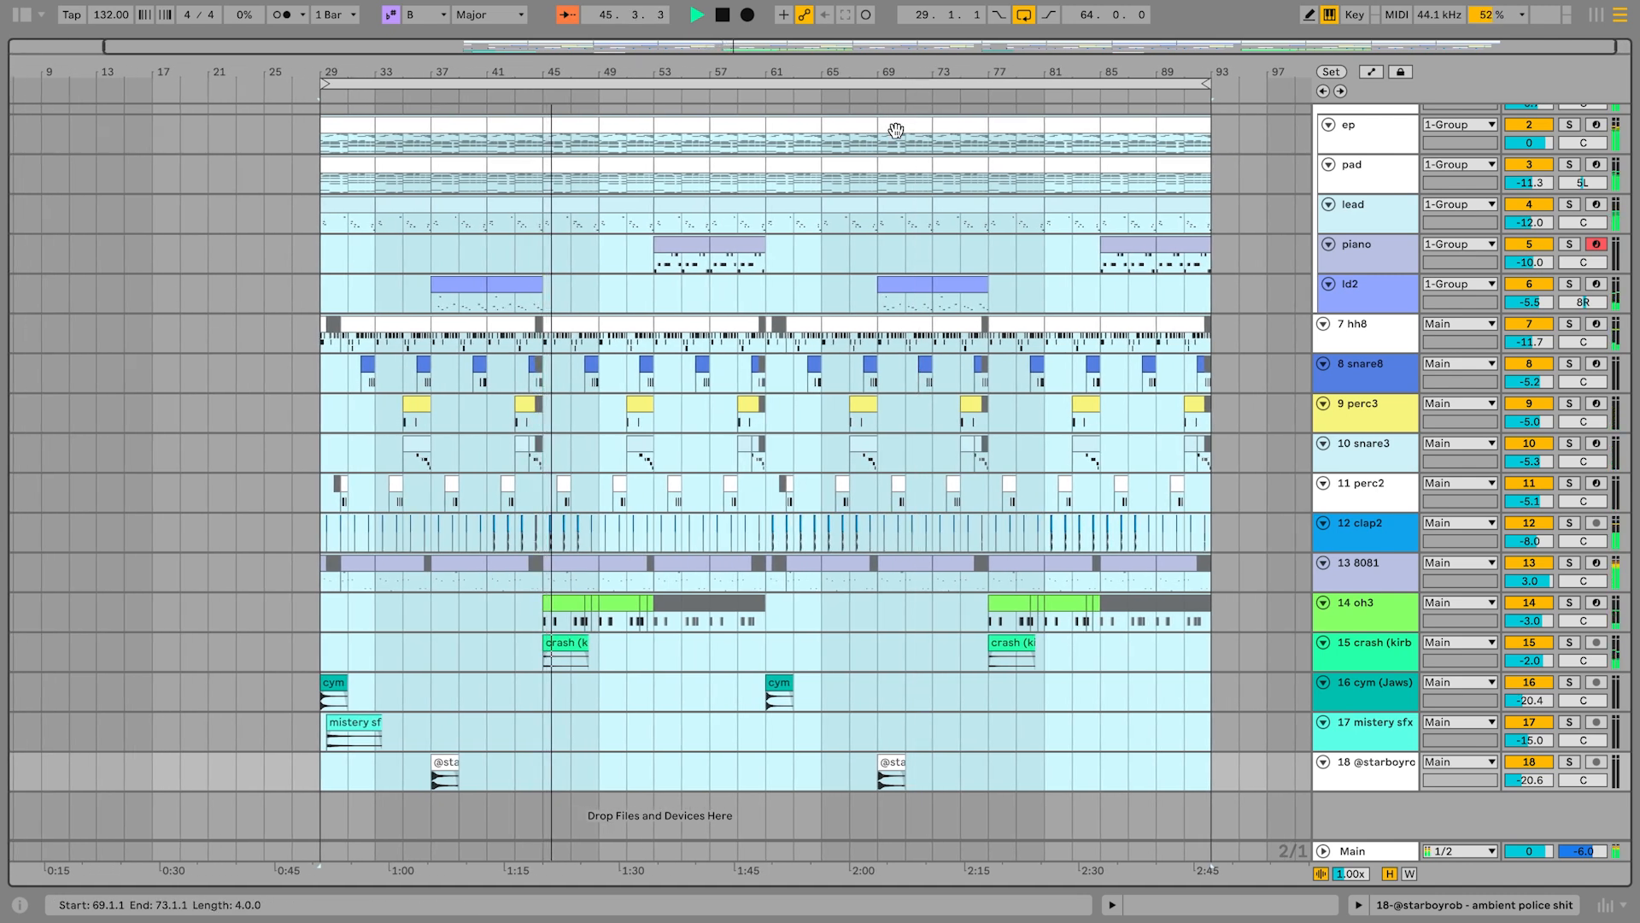